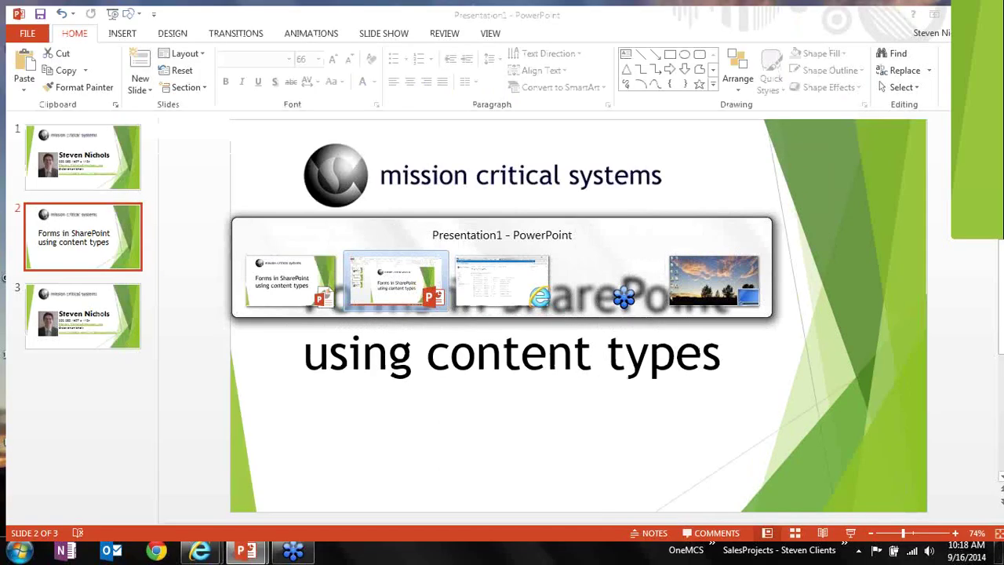
Switch to the Project Reports library in Internet Explorer and open its list in Quick Edit mode
key(alt+Tab)
key(alt+Tab)
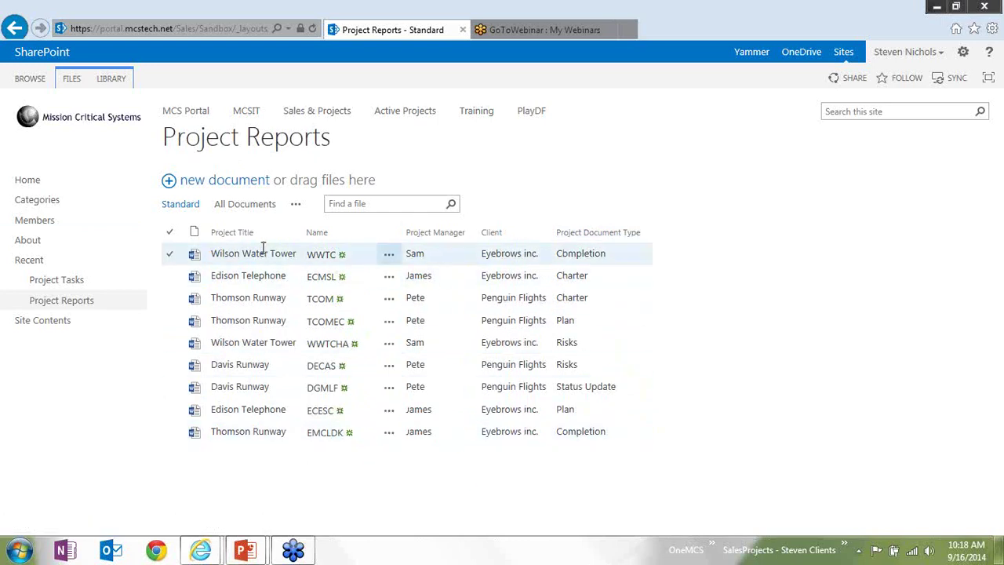
click(113, 81)
click(51, 118)
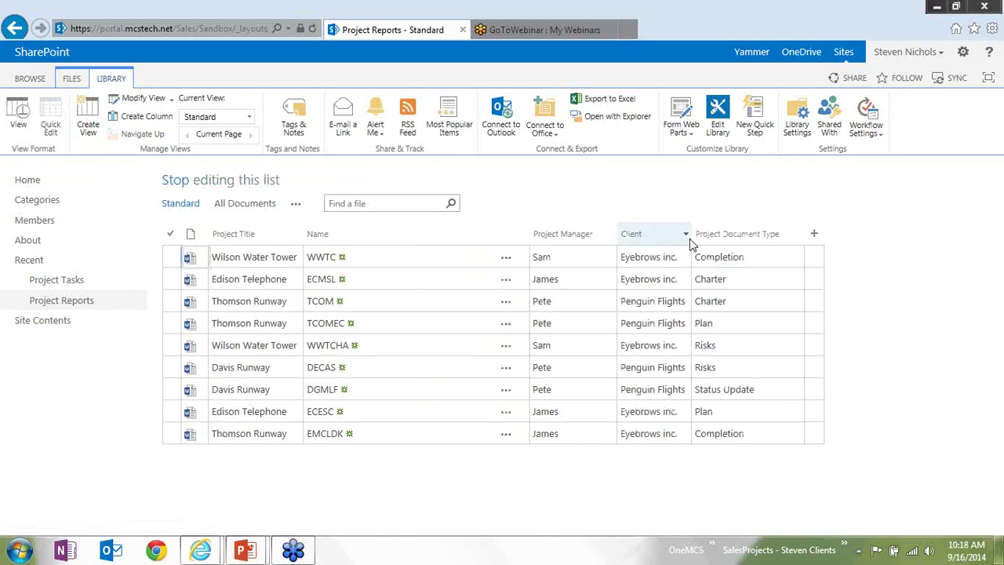
Examine the available choices for Project Document Type and Client in the first row, and stop editing the list
click(761, 262)
click(797, 259)
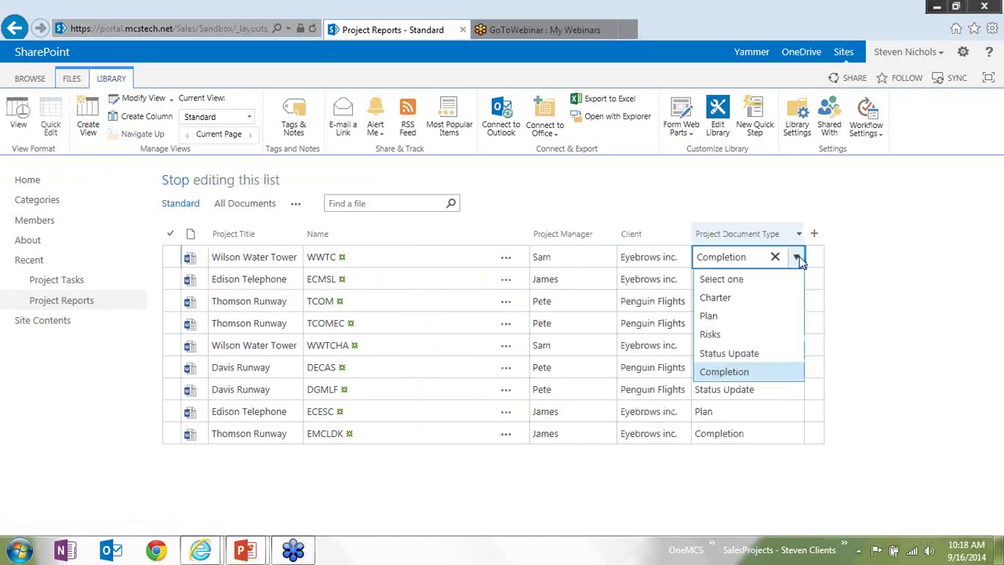
click(799, 261)
click(681, 261)
click(684, 258)
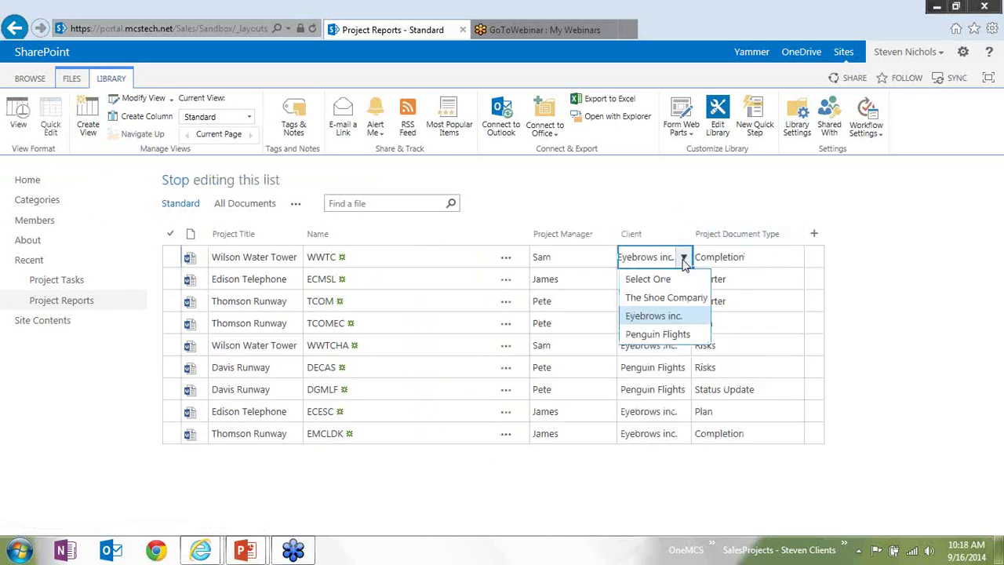
click(267, 257)
click(266, 256)
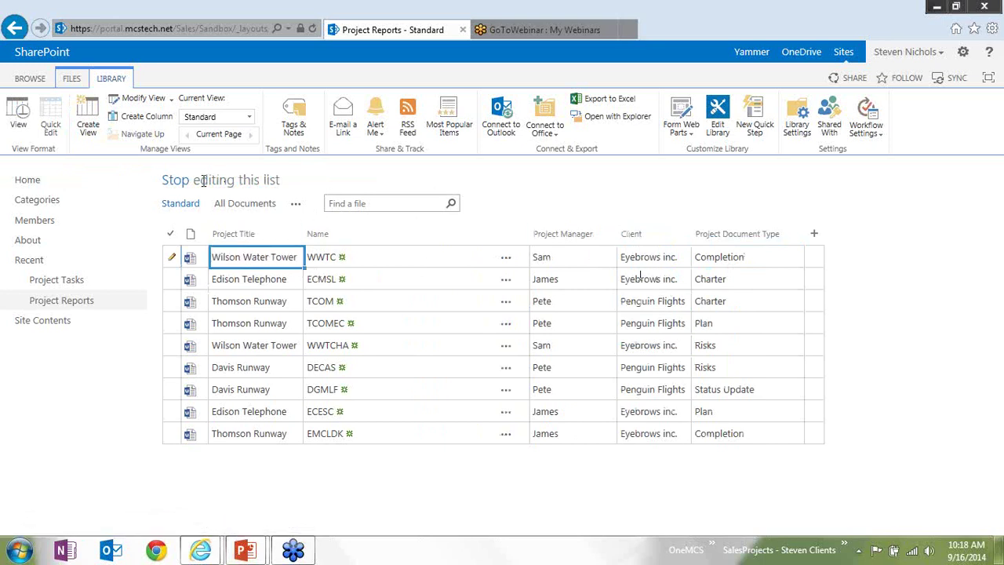
click(180, 181)
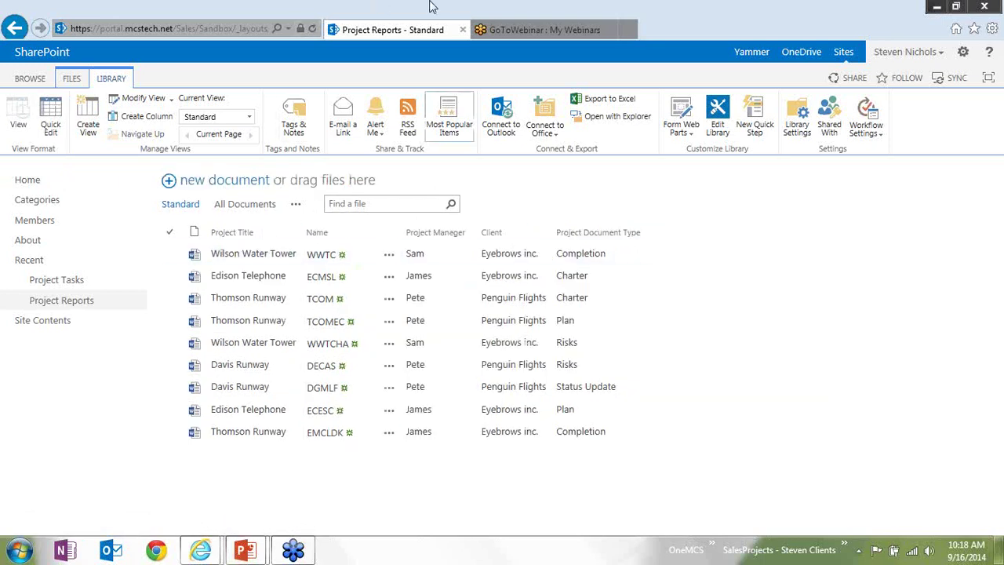
click(29, 79)
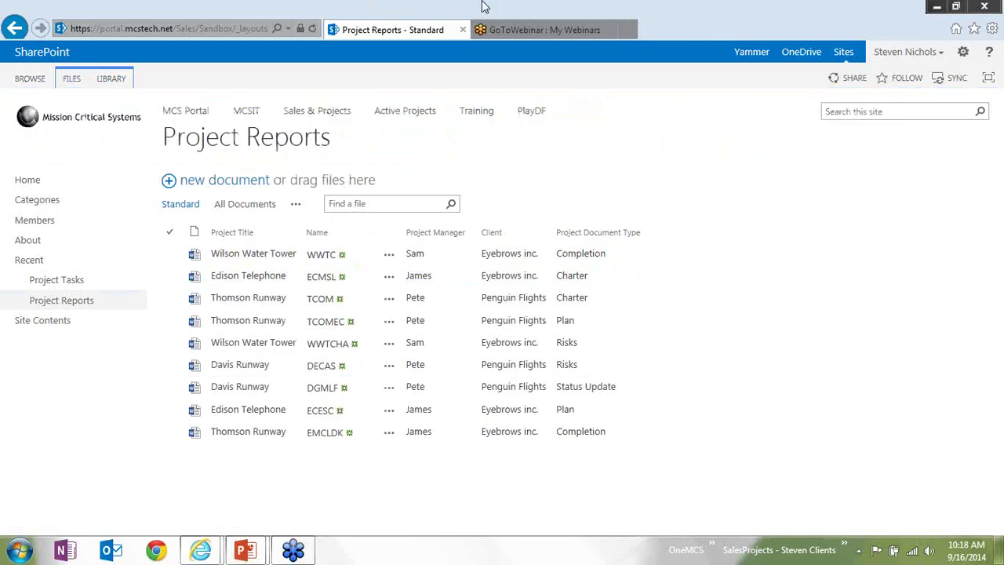
Filter the library's Project Document Type column to Completion and Plan
click(647, 232)
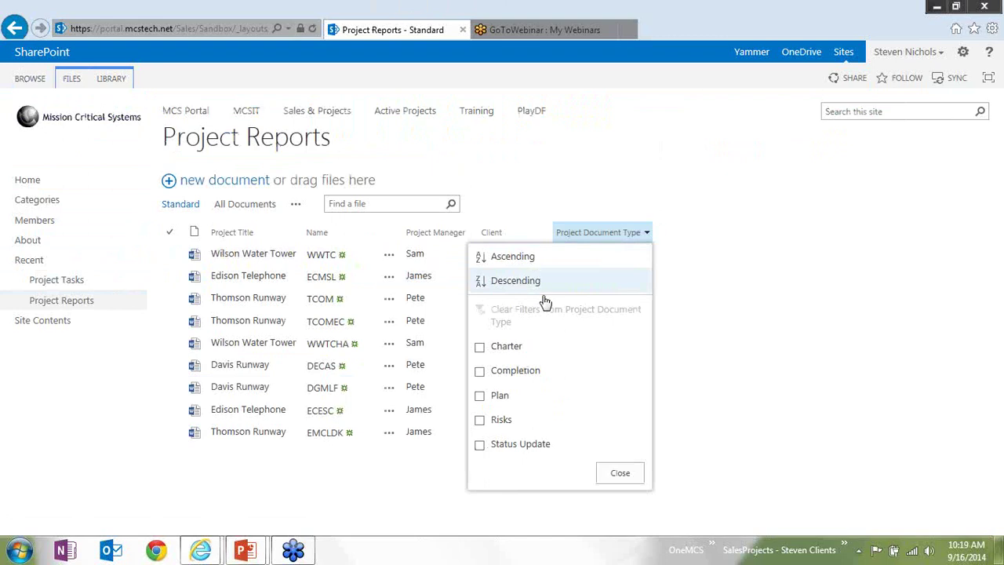
click(515, 371)
click(502, 396)
click(620, 473)
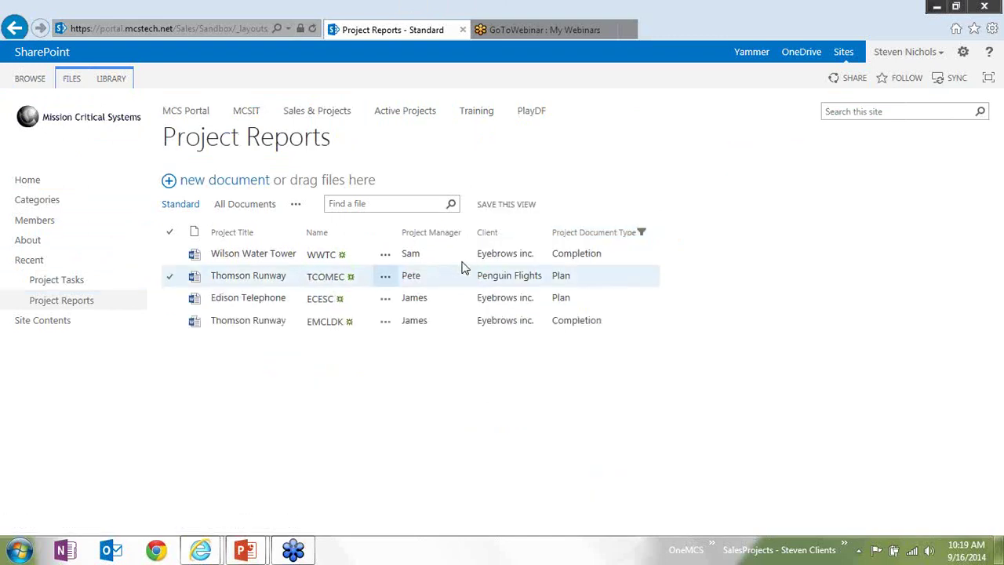
Sort the documents by Project Manager in ascending order
click(470, 233)
click(437, 265)
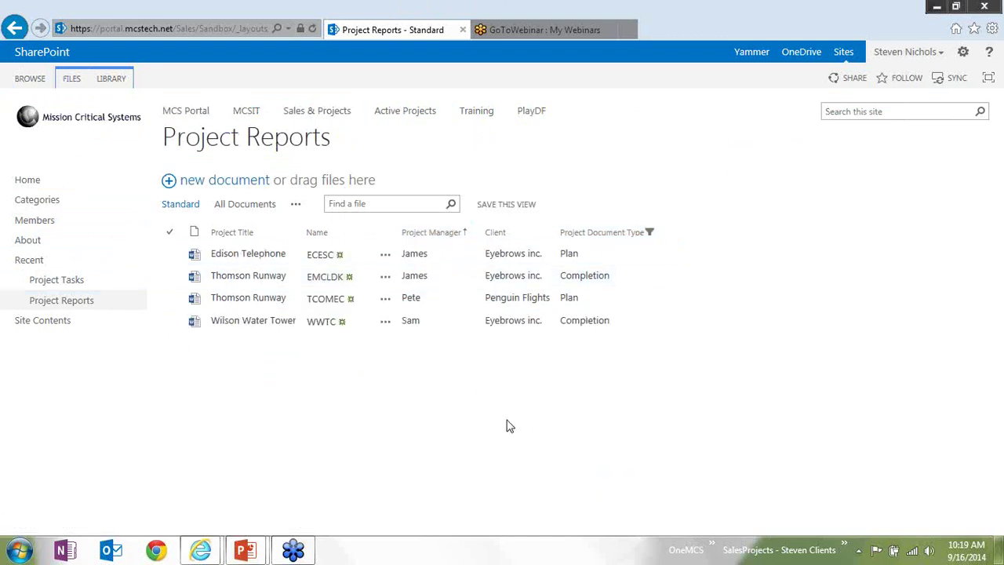
click(385, 204)
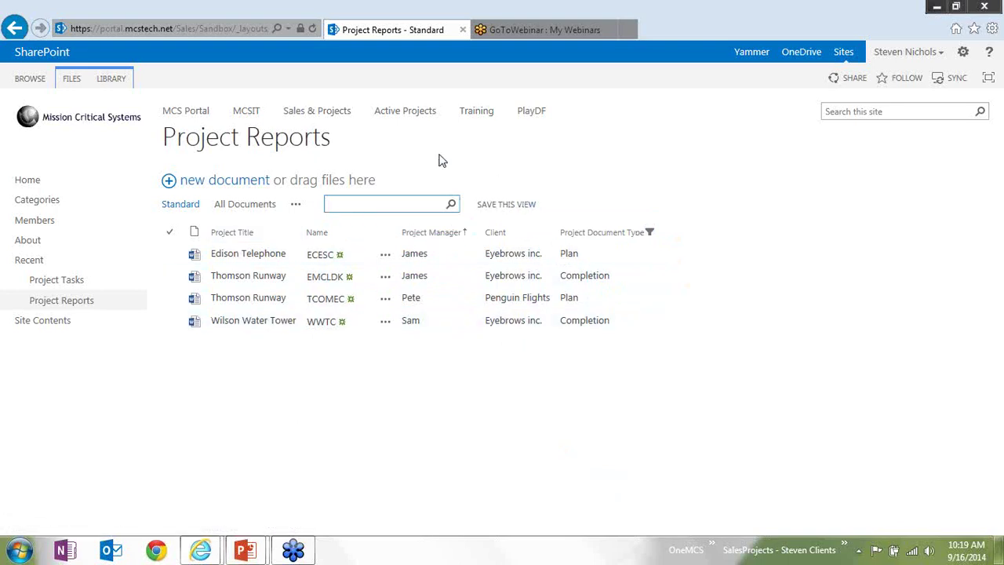
Clear the filter from the Project Document Type column
click(664, 234)
click(602, 316)
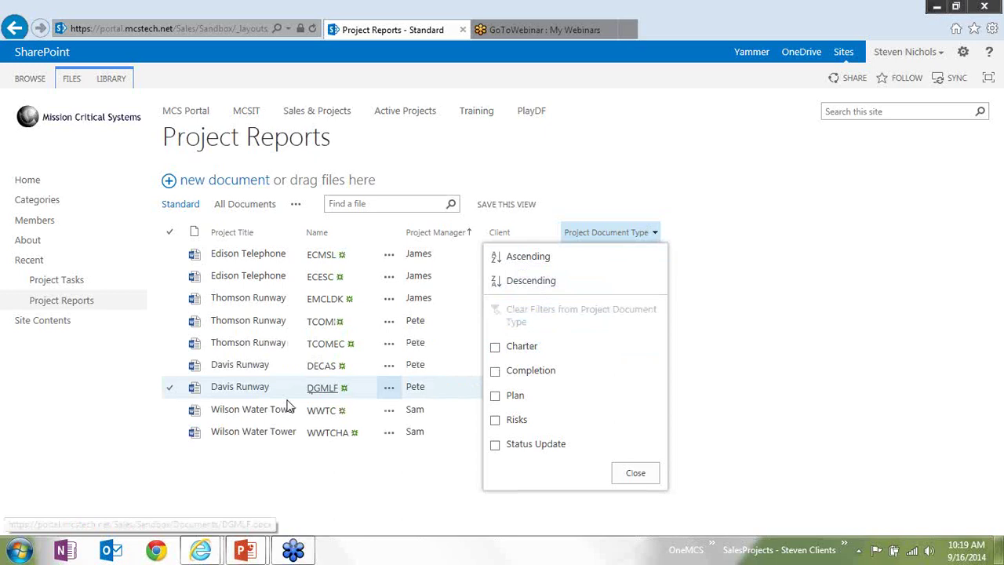
click(651, 474)
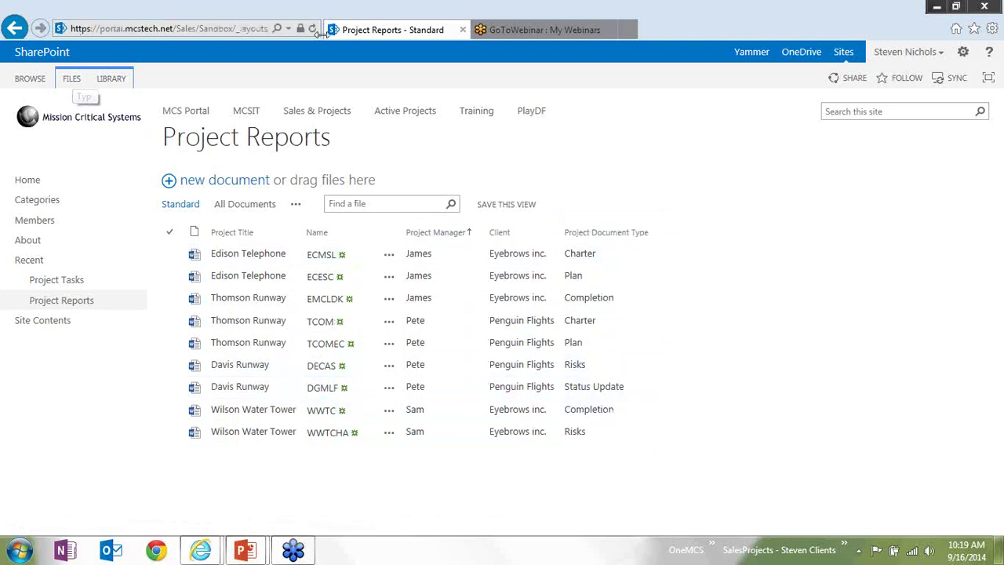
Create a new Project Completion document from the library and switch to it in Word
click(71, 79)
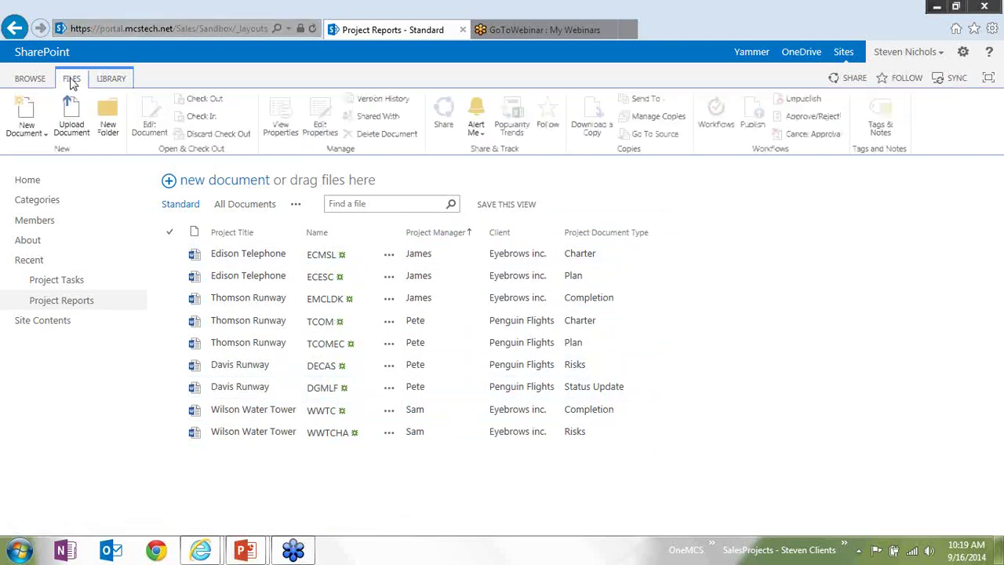
click(31, 132)
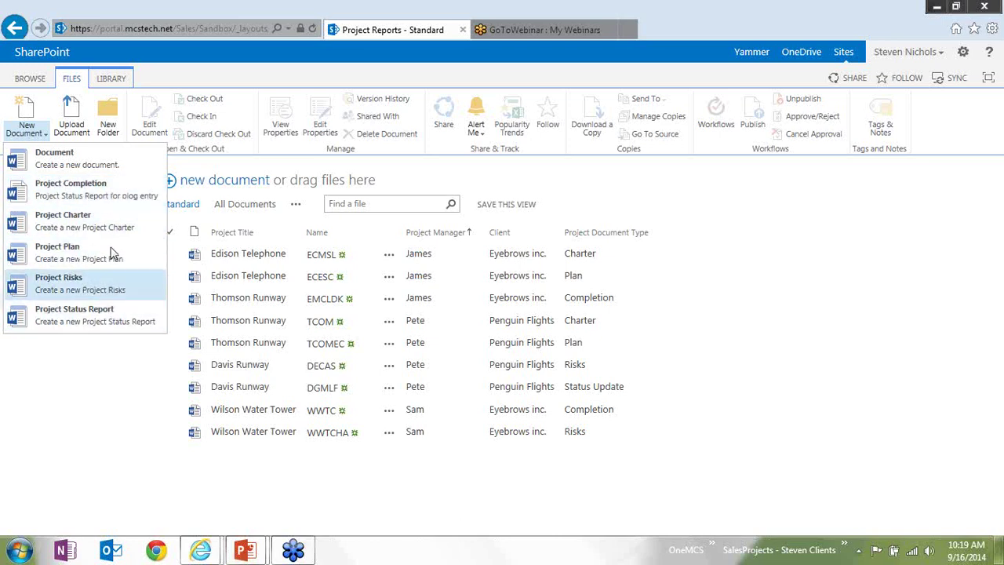
click(113, 204)
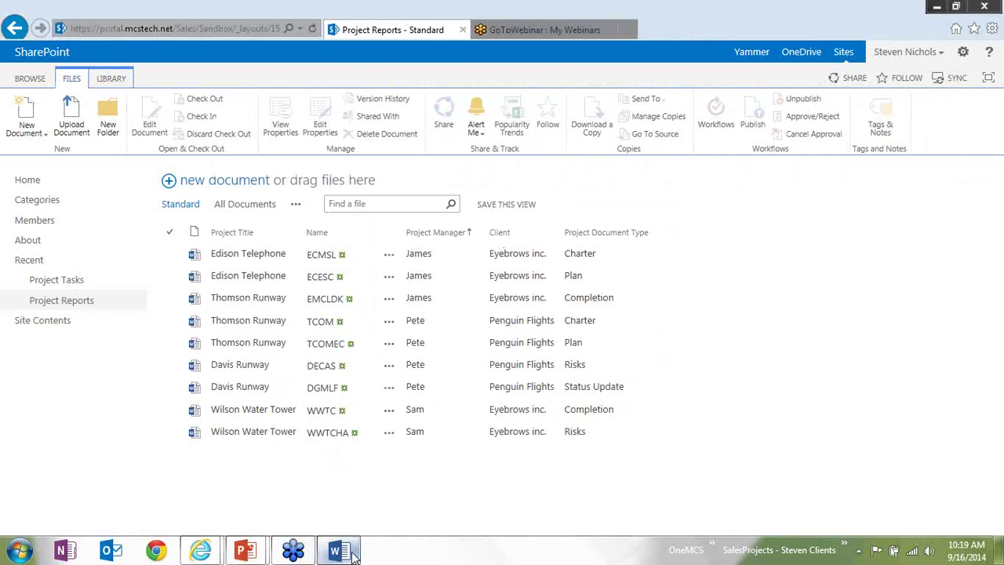
click(353, 554)
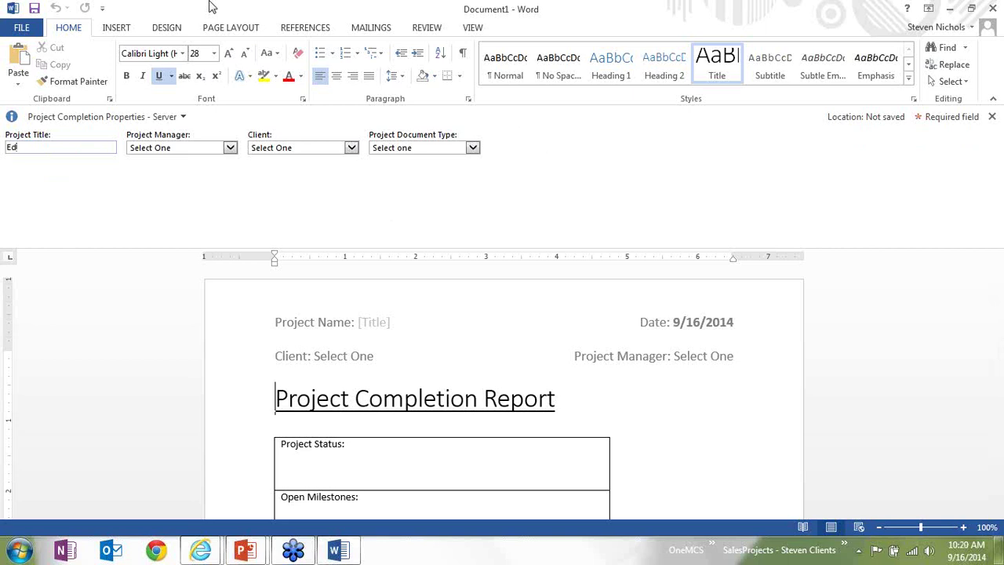
Set the project title to Edison Telephone, choose the project manager, client Eyebrows inc. and document type Completion, and close the document properties
text(Edison Telephone)
key(Tab)
click(201, 148)
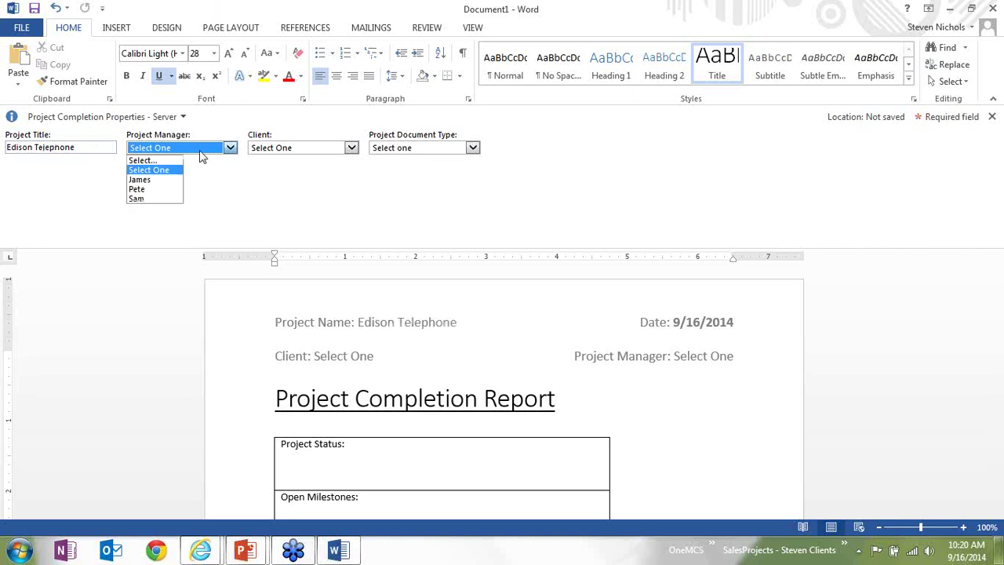
click(171, 184)
click(285, 149)
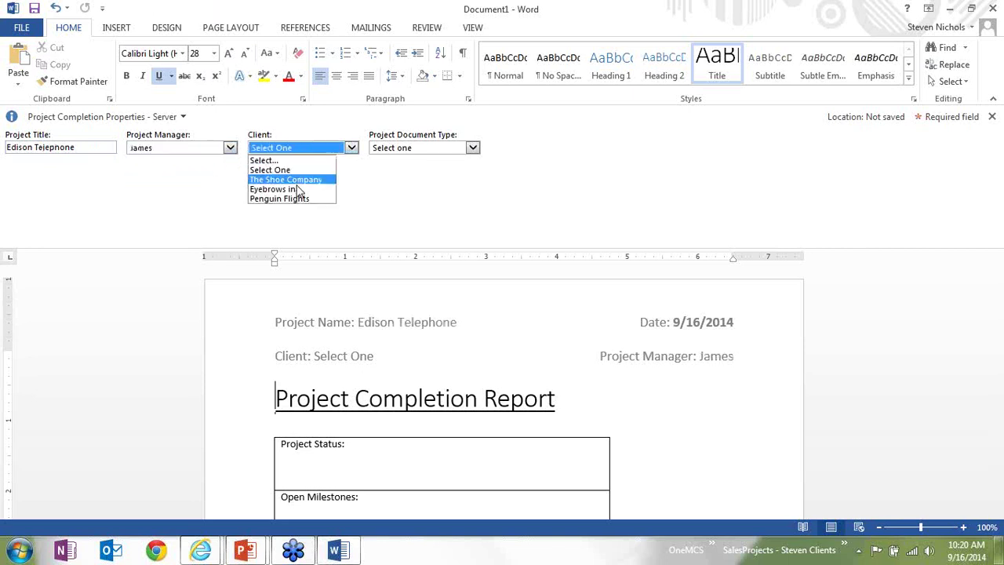
click(297, 190)
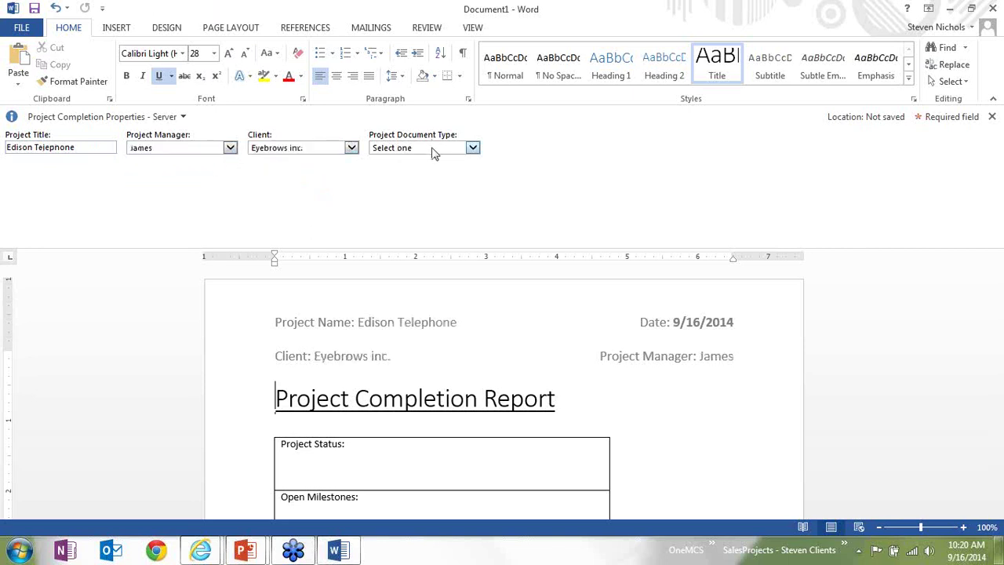
click(433, 149)
click(400, 217)
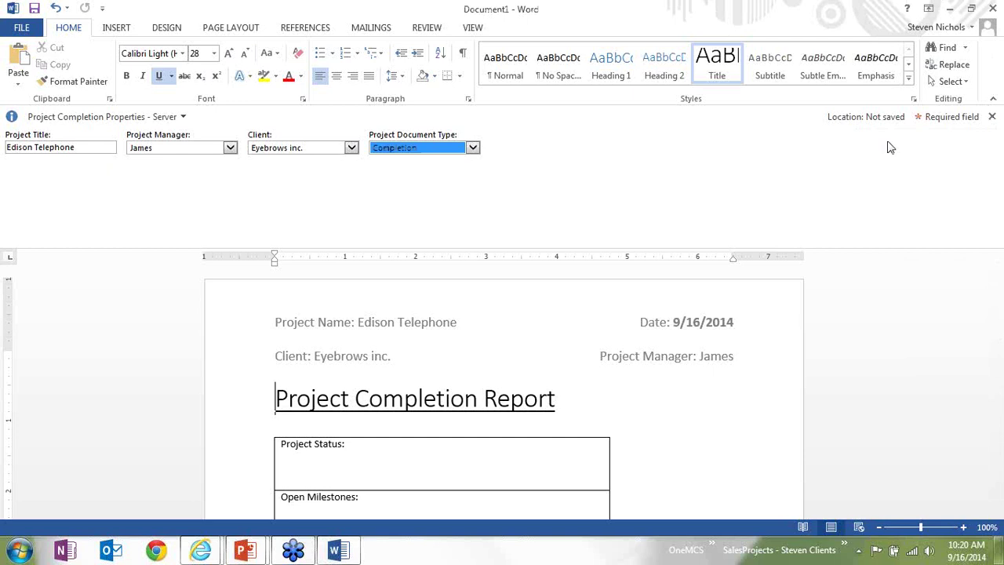
click(993, 117)
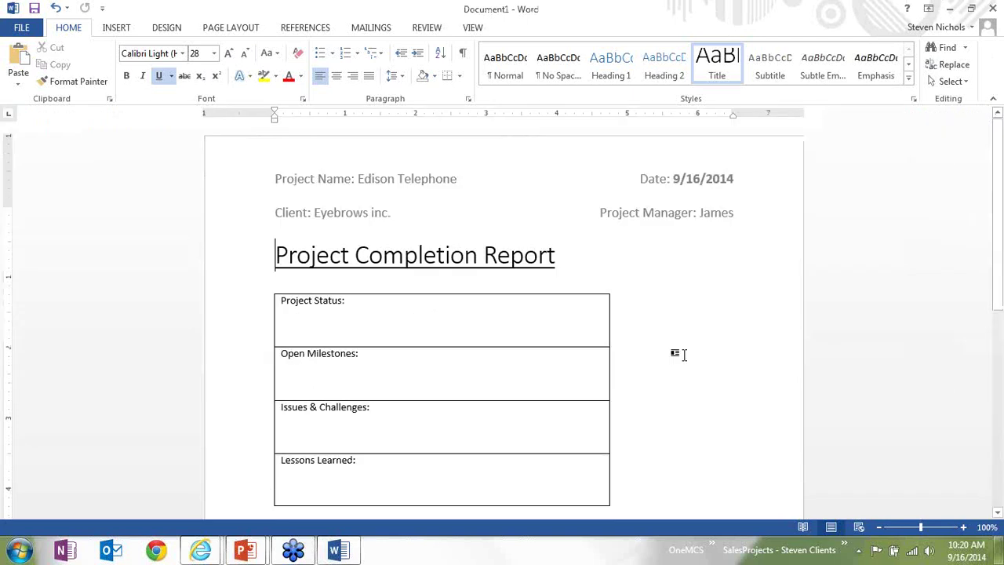
Fill in the report table with Project Status Complete, Open Milestones None, Issues & Challenges Nothing and Lessons Learned Stuff
click(432, 186)
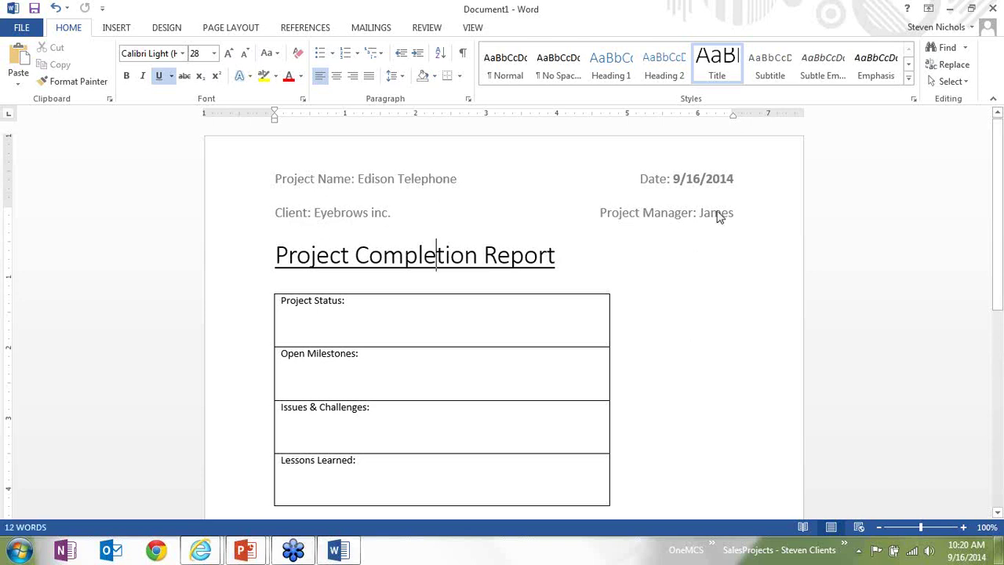
click(463, 306)
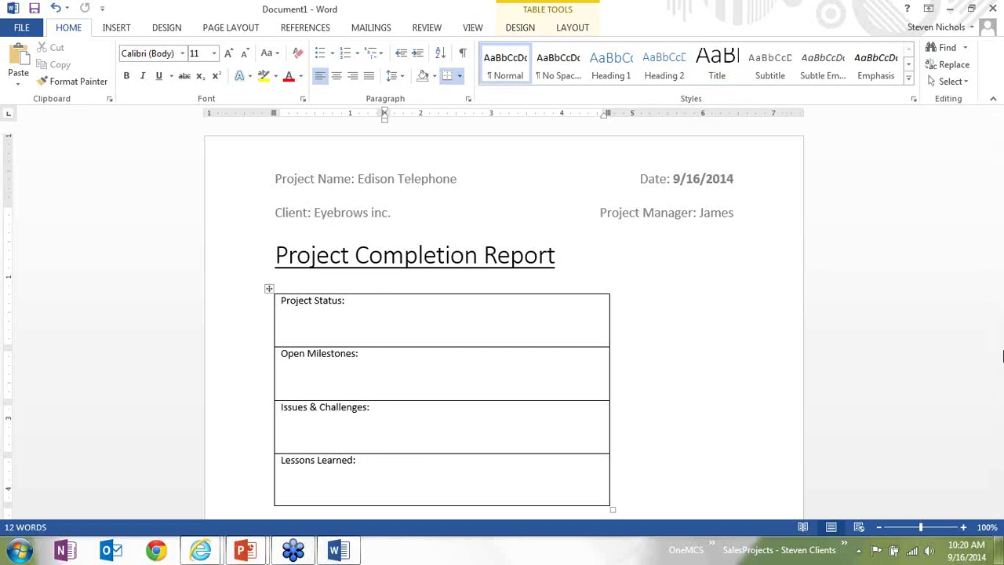
text(Complete)
key(Down)
key(Down)
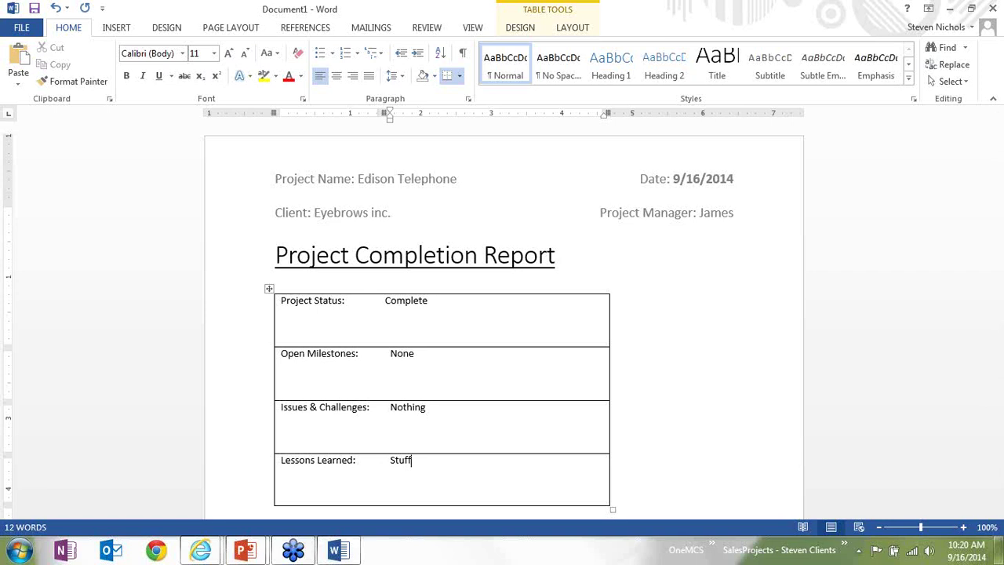
Close the report, saving it as EMDLS in the Project Reports library, and refresh the library page
click(990, 9)
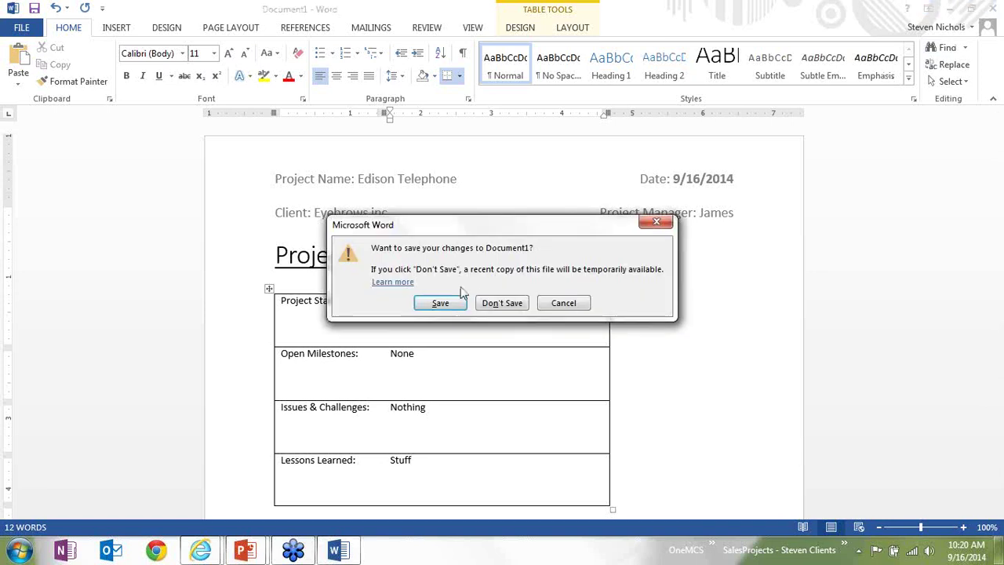
click(437, 303)
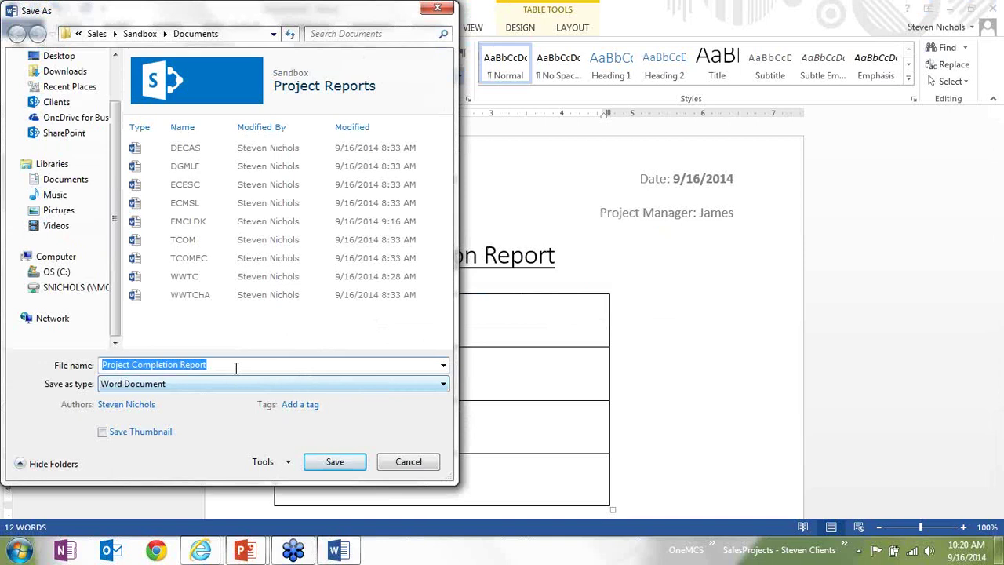
text(EMDL)
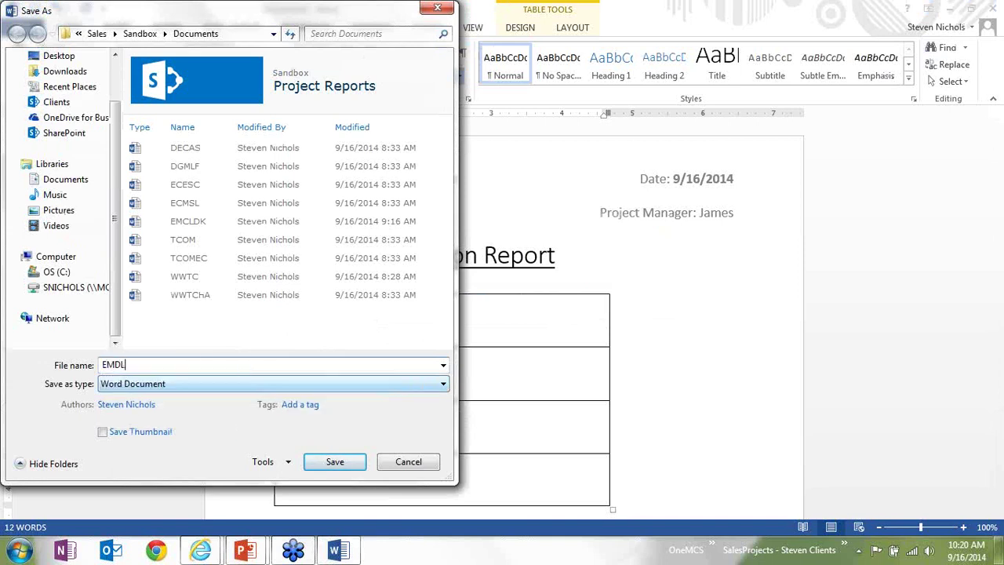
text(S)
click(321, 465)
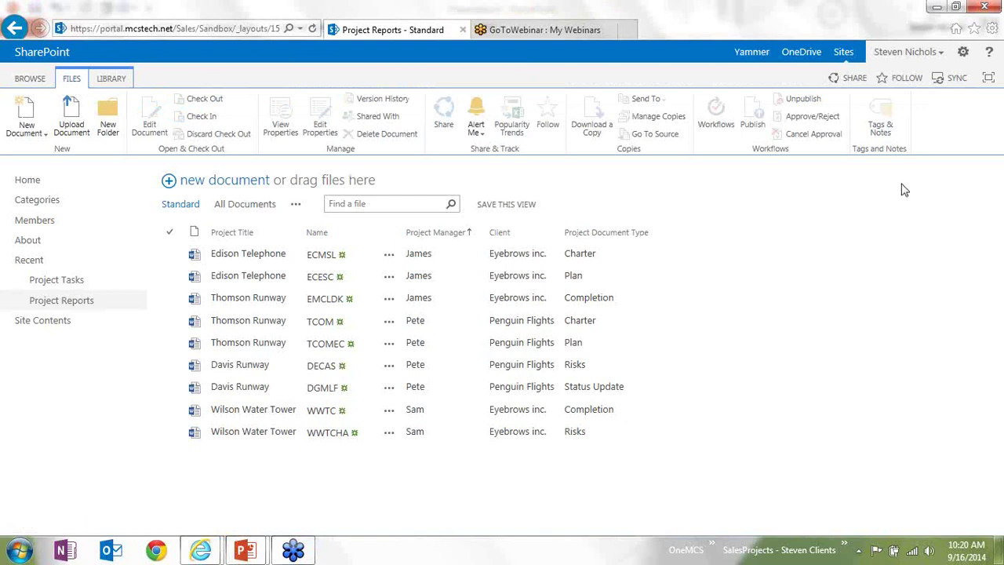
click(312, 29)
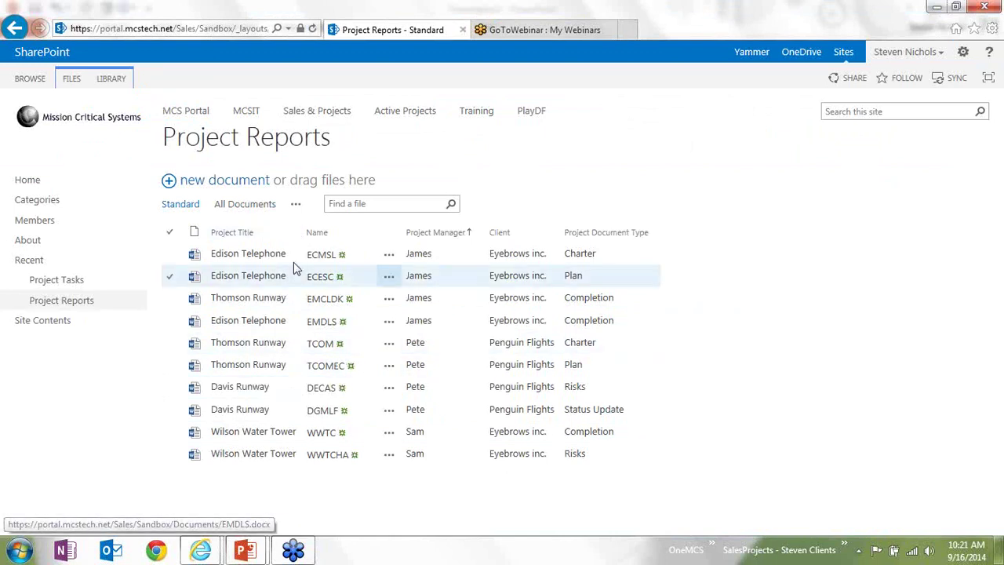
Filter the Project Title column to Edison Telephone
click(297, 235)
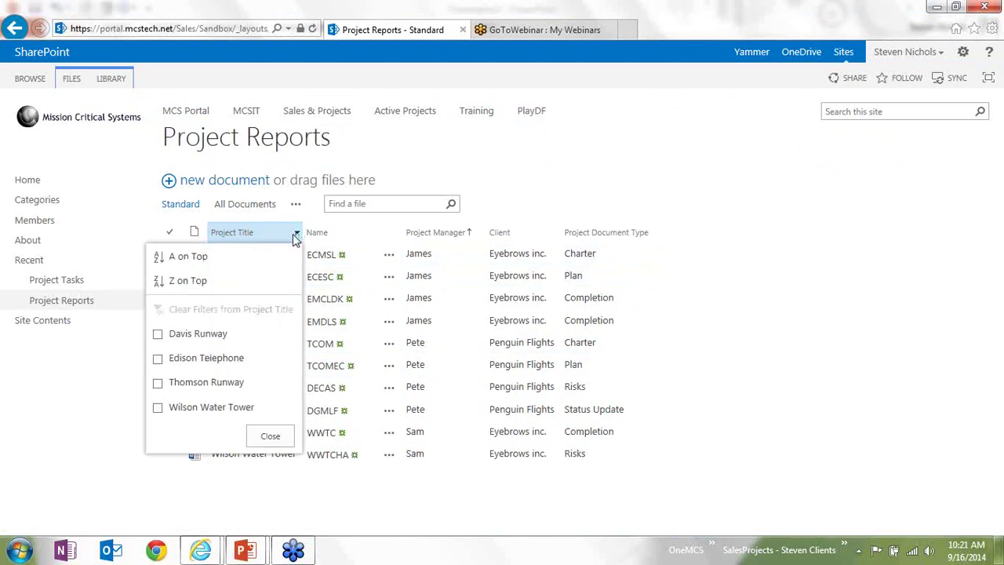
click(205, 358)
click(268, 438)
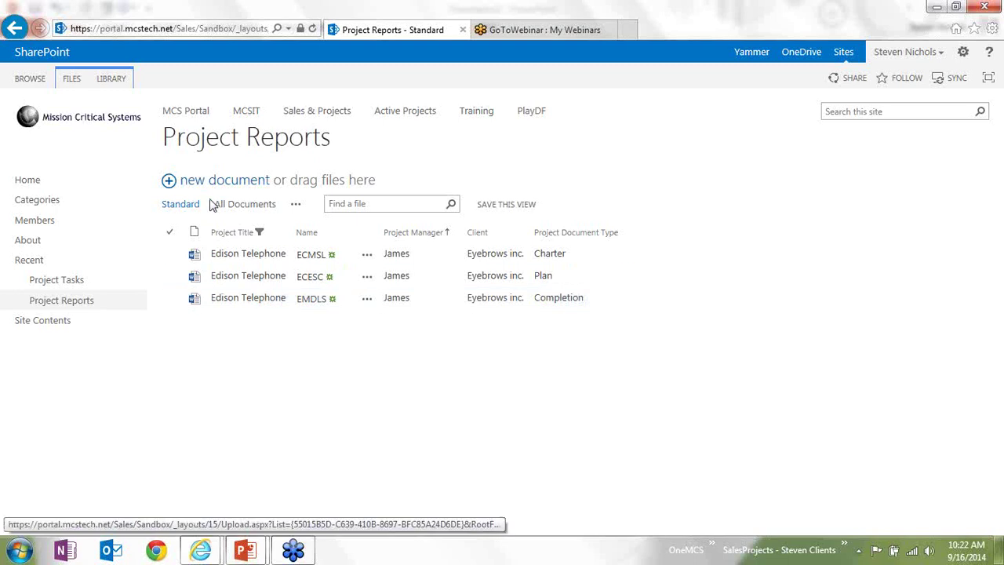
Clear the filter from the Project Title column
click(288, 233)
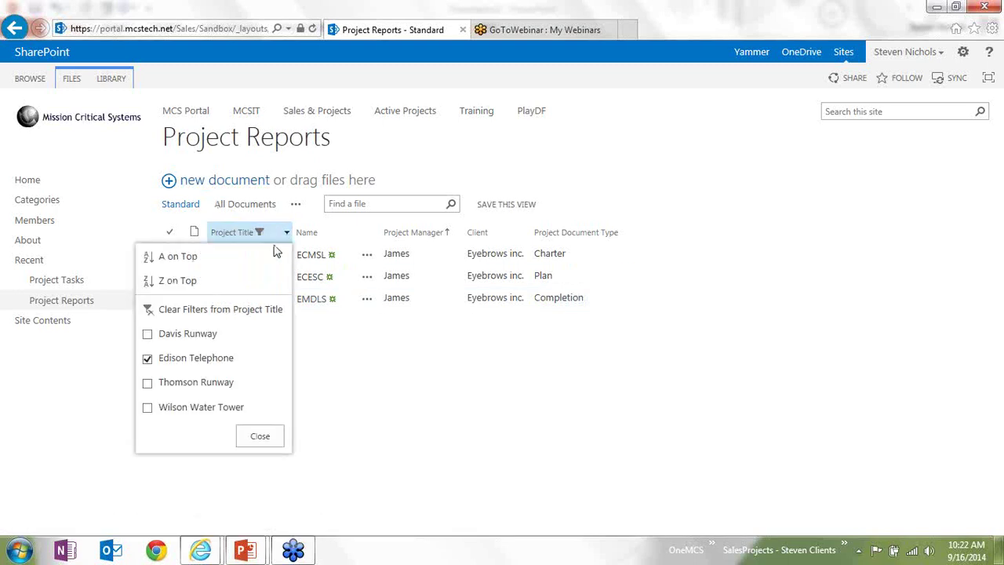
click(227, 313)
click(260, 437)
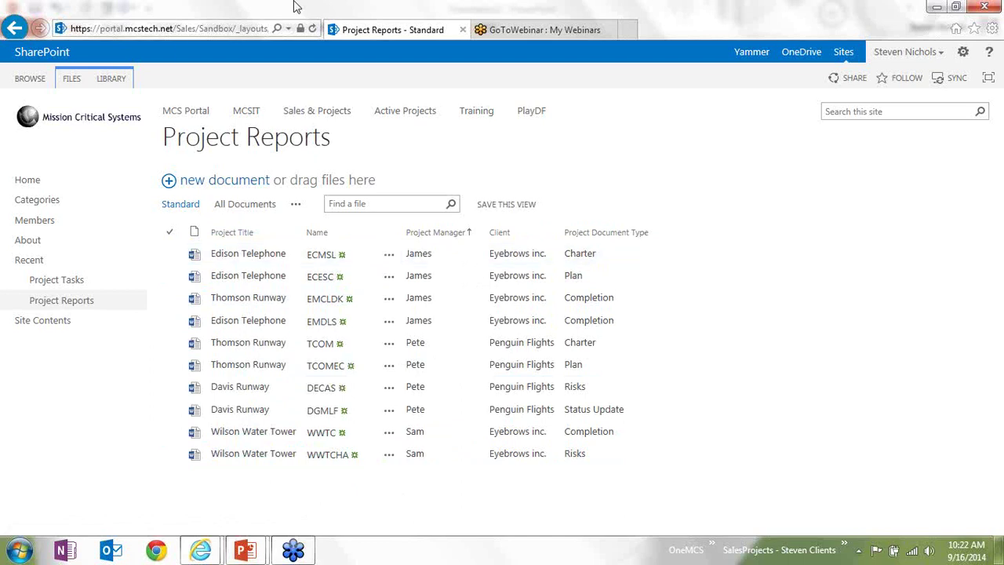
Export the Project Reports library to an Excel table with data connections enabled, review it and close the workbook
click(111, 79)
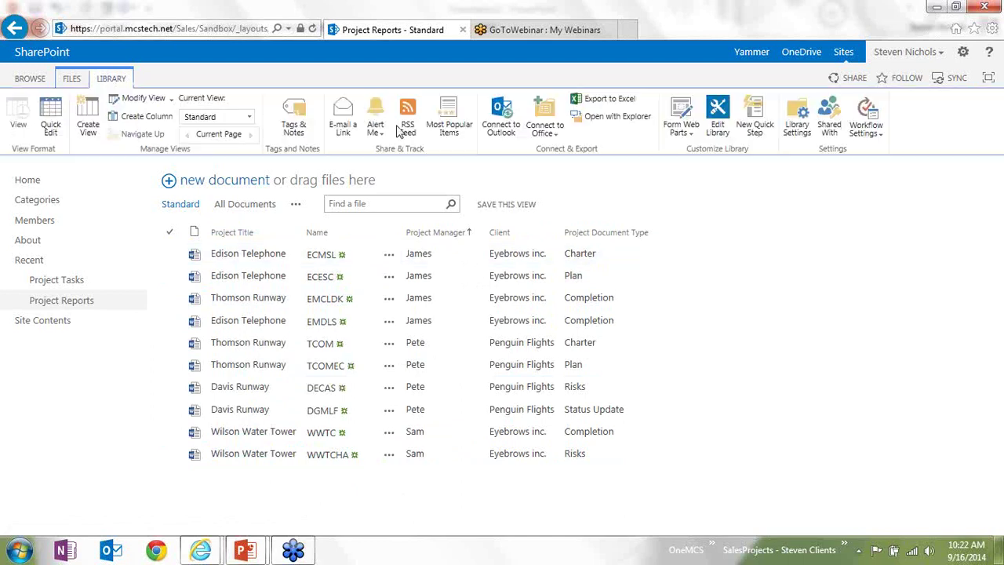
click(608, 99)
click(686, 524)
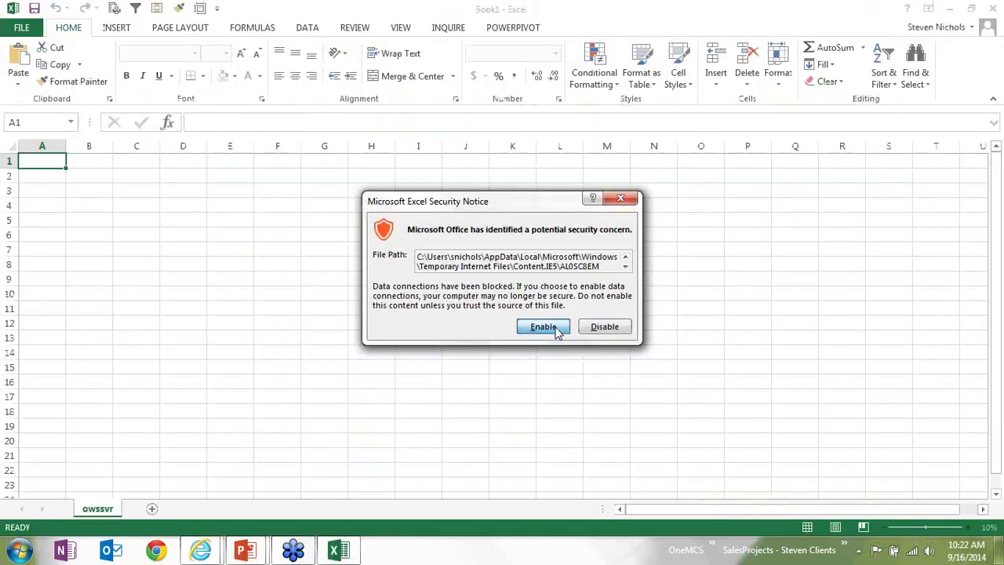
click(543, 327)
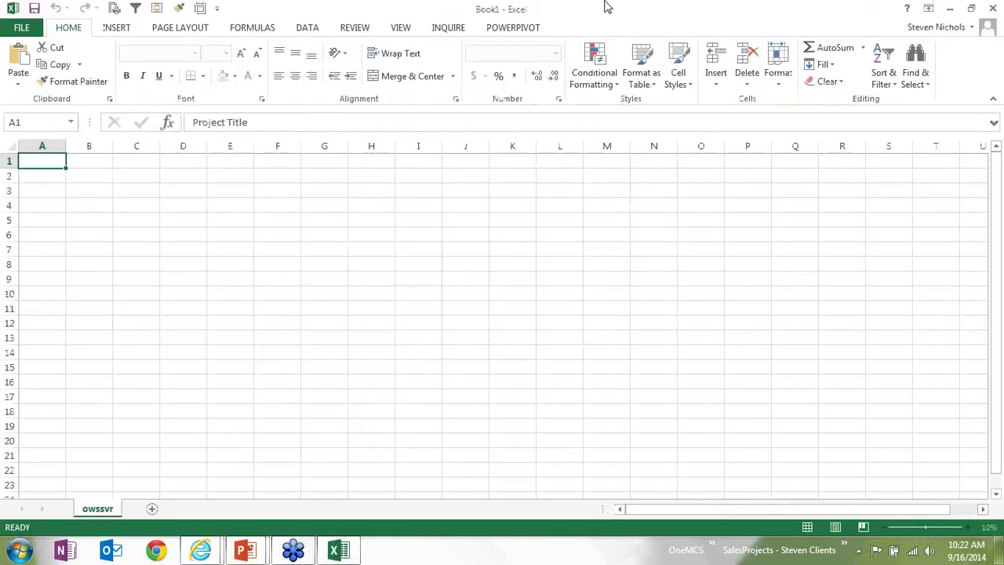
drag(313, 193, 423, 250)
click(424, 308)
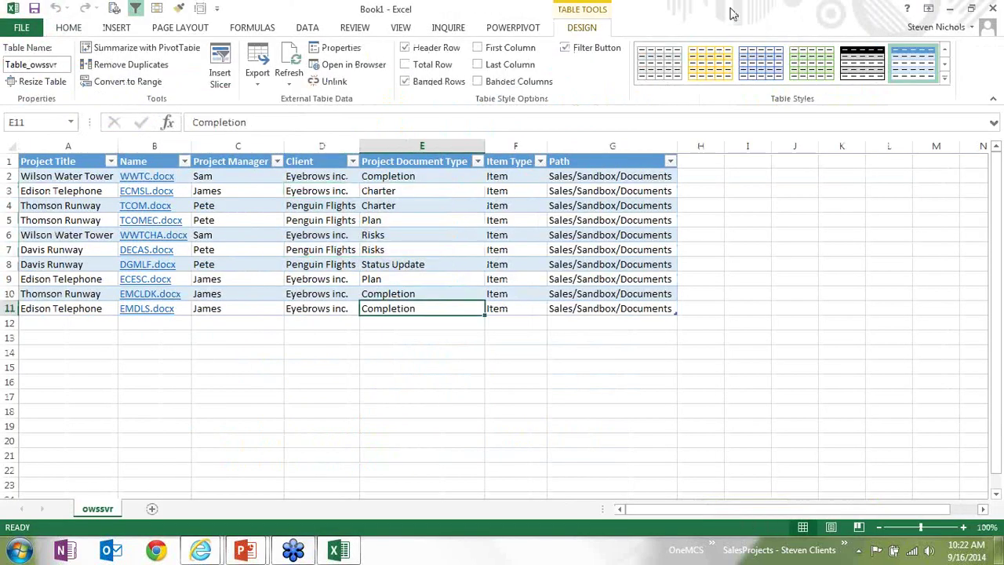
click(991, 14)
click(509, 296)
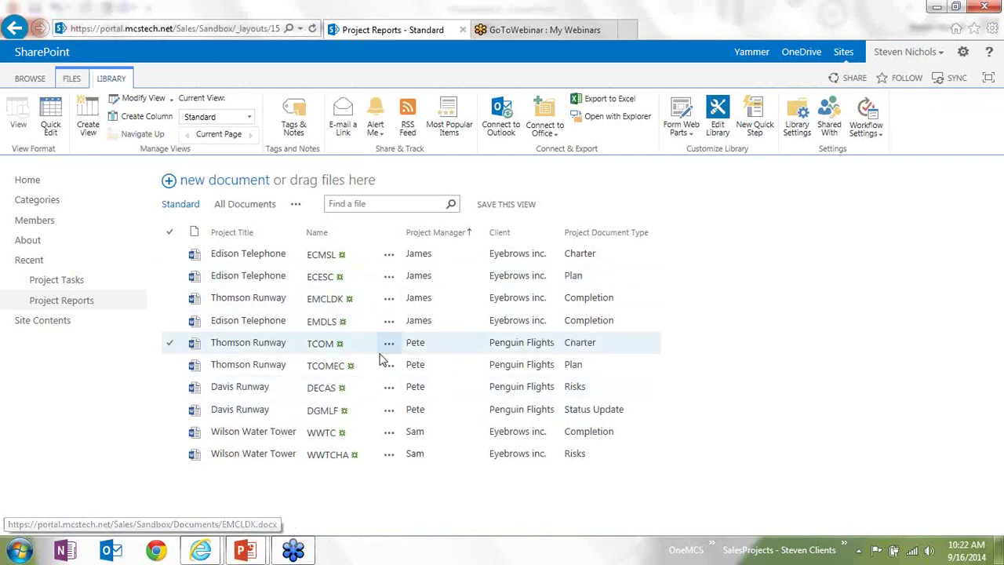
Deselect the document row and show the workflow settings options for the Project Reports library
click(859, 407)
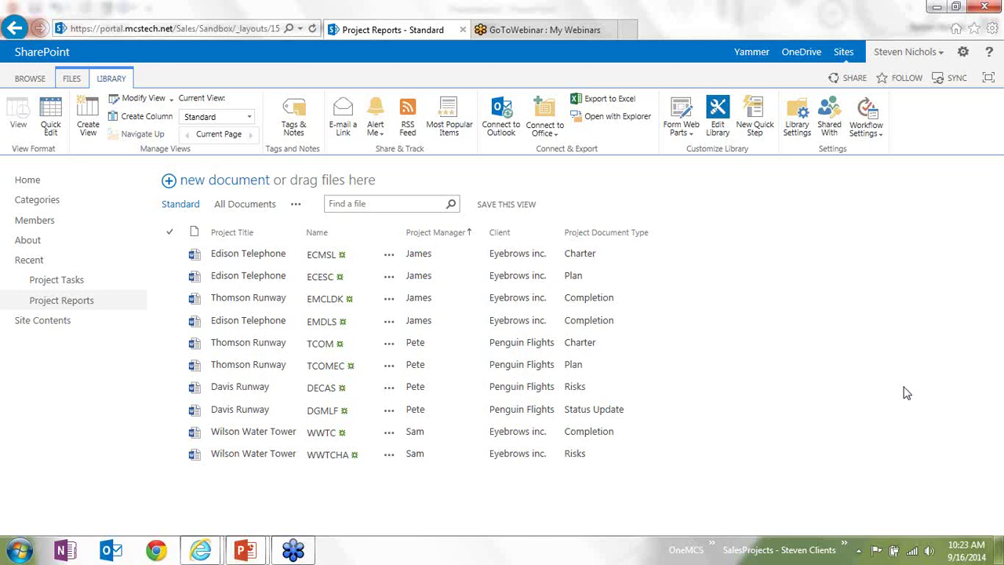
click(871, 135)
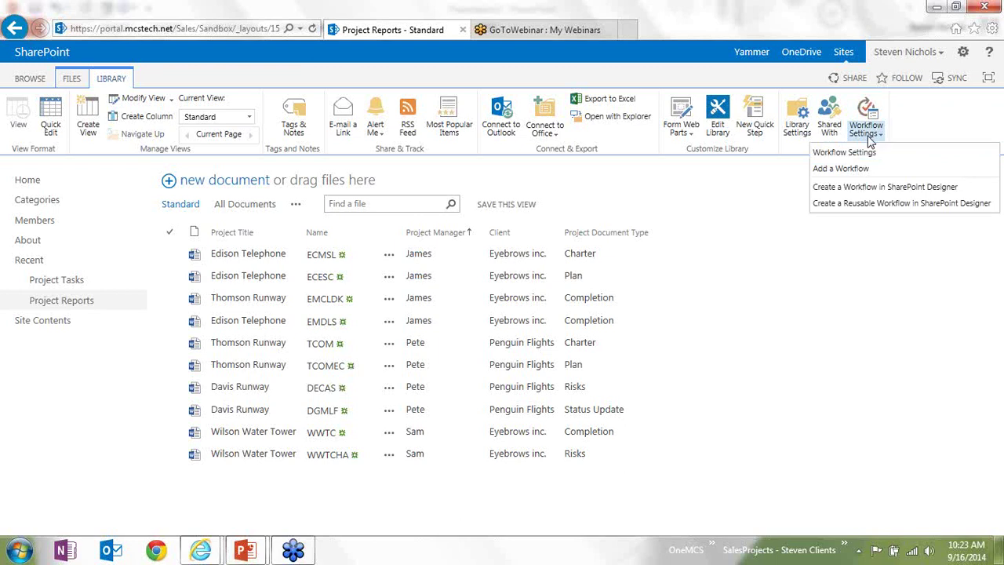
click(824, 292)
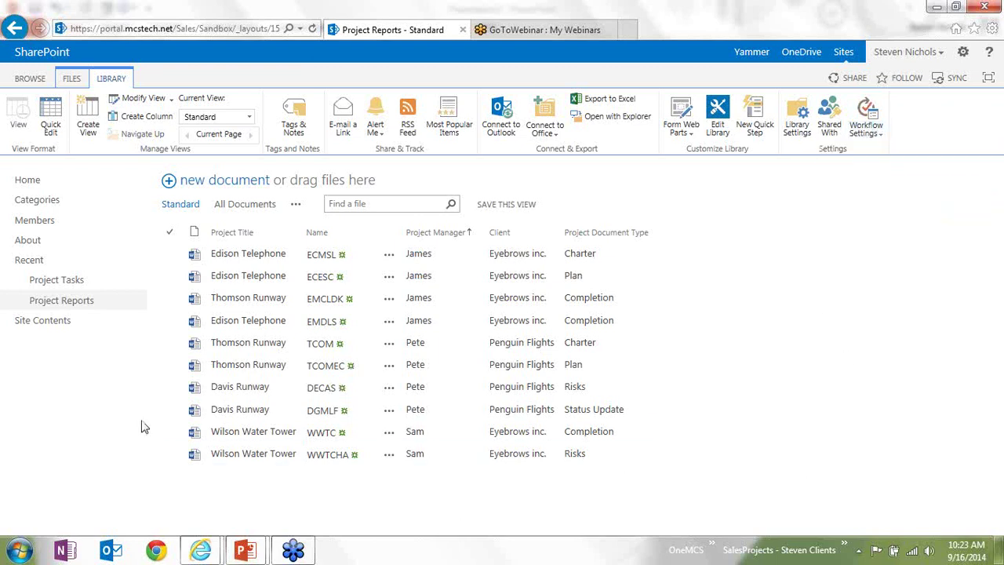
Go to the Sandbox home page and reopen the Project Reports library from its section there
click(30, 79)
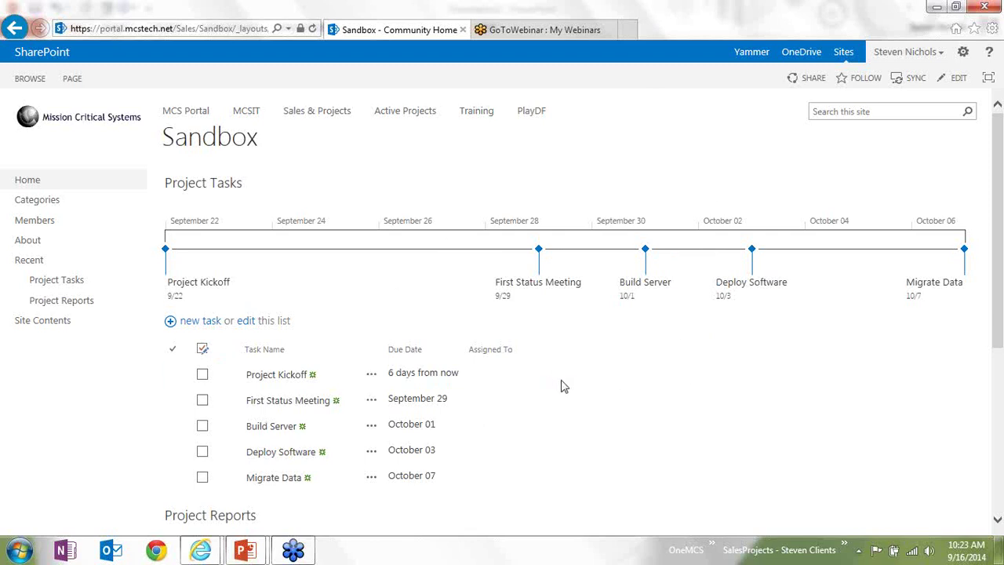
scroll(565, 388, down, 4)
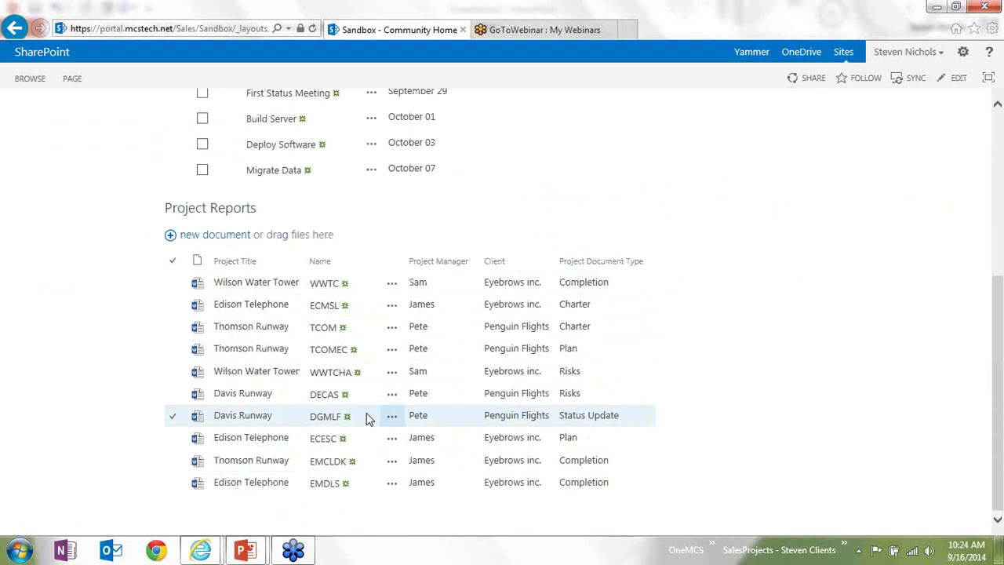
click(199, 213)
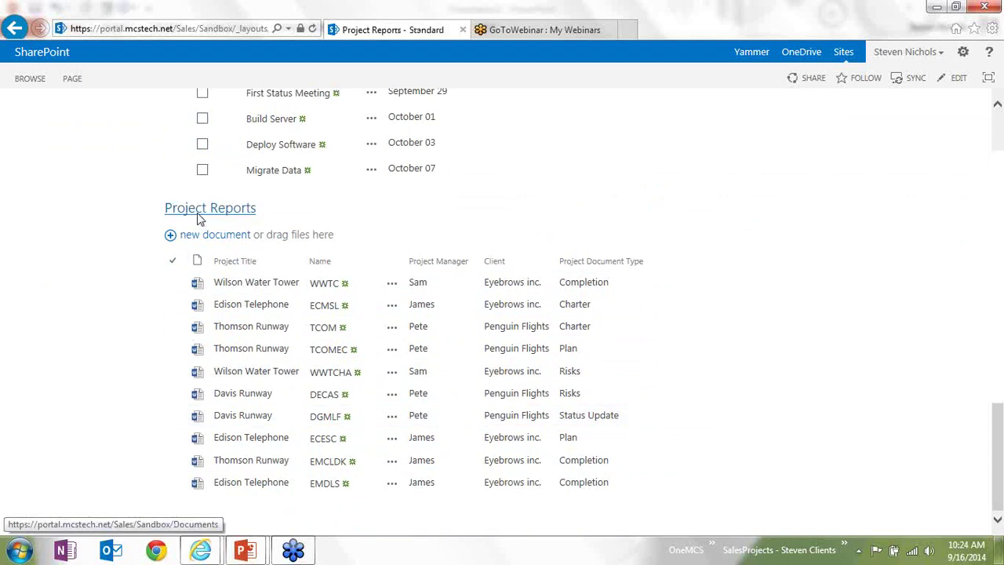
Show the list of content types available for new documents in the Project Reports library, and close it
click(112, 81)
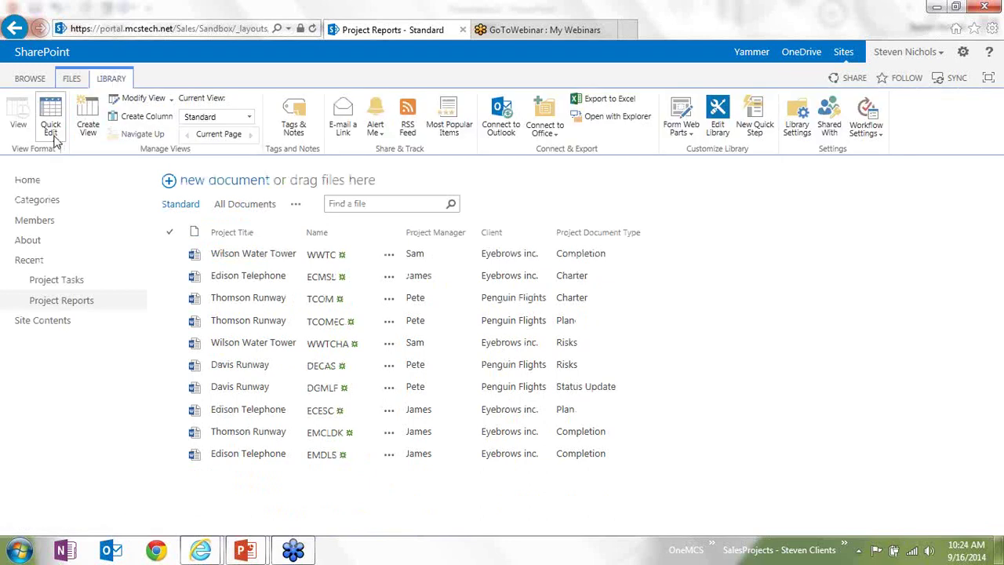
click(71, 79)
click(30, 132)
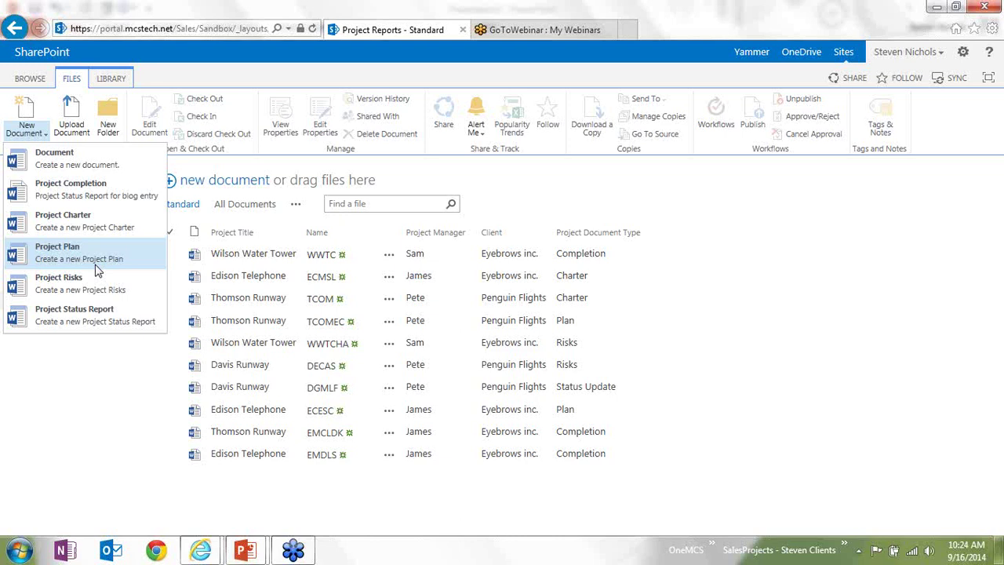
click(78, 388)
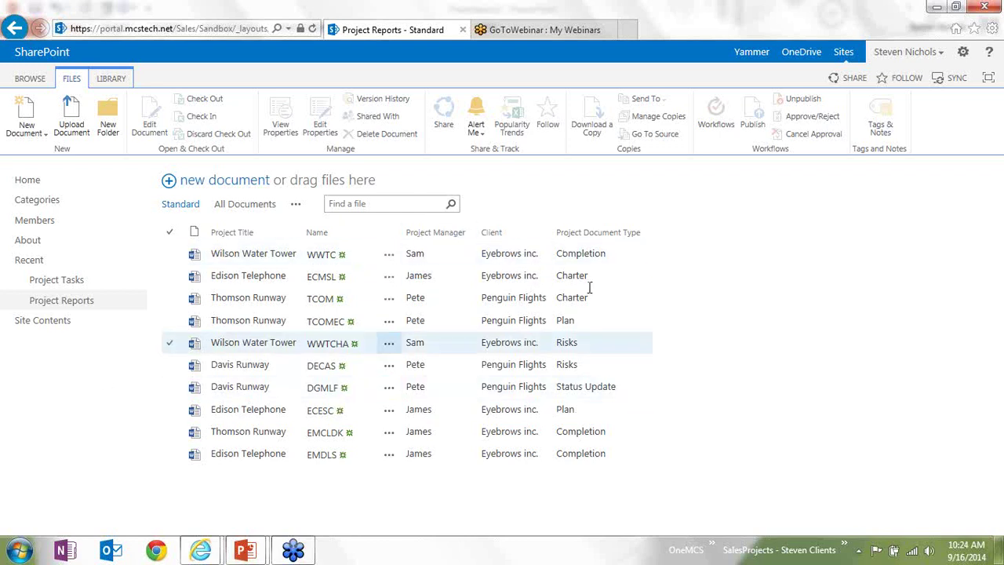
Select the EMCLDK and EMDLS Completion documents one after the other to point them out, and clear the selection
click(594, 430)
click(595, 453)
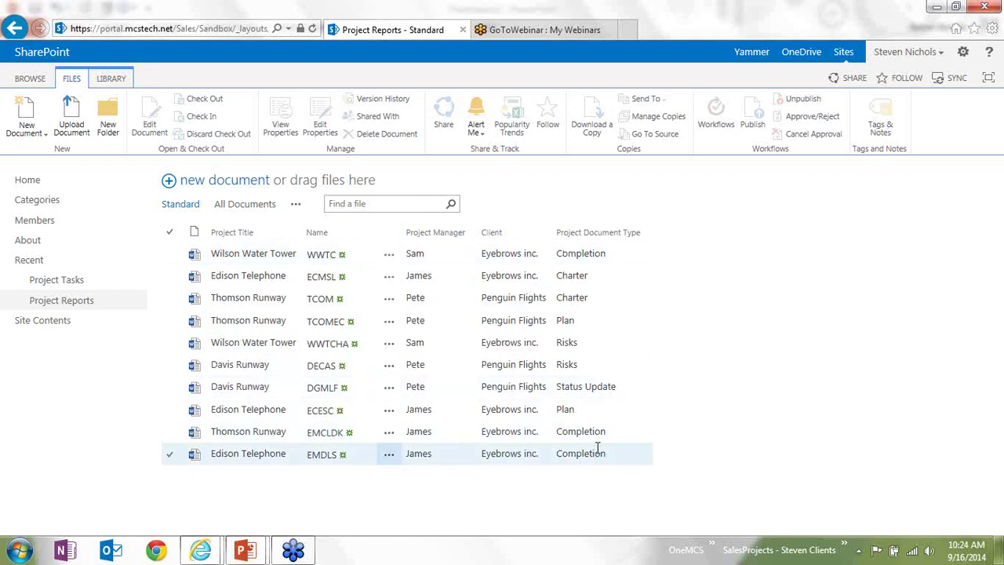
click(666, 410)
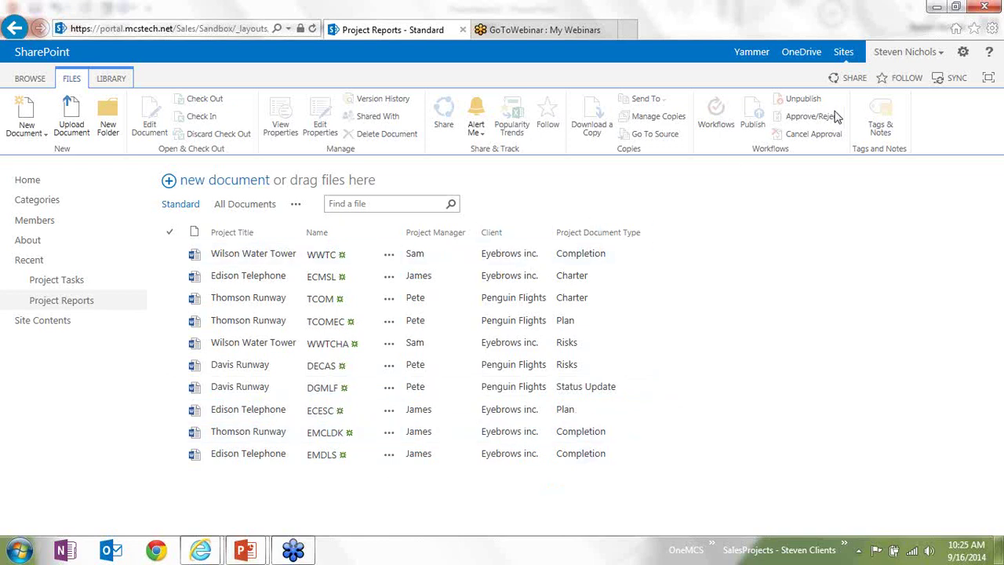
Open the library settings, review the column list and the form for creating a column, and cancel the form
click(111, 79)
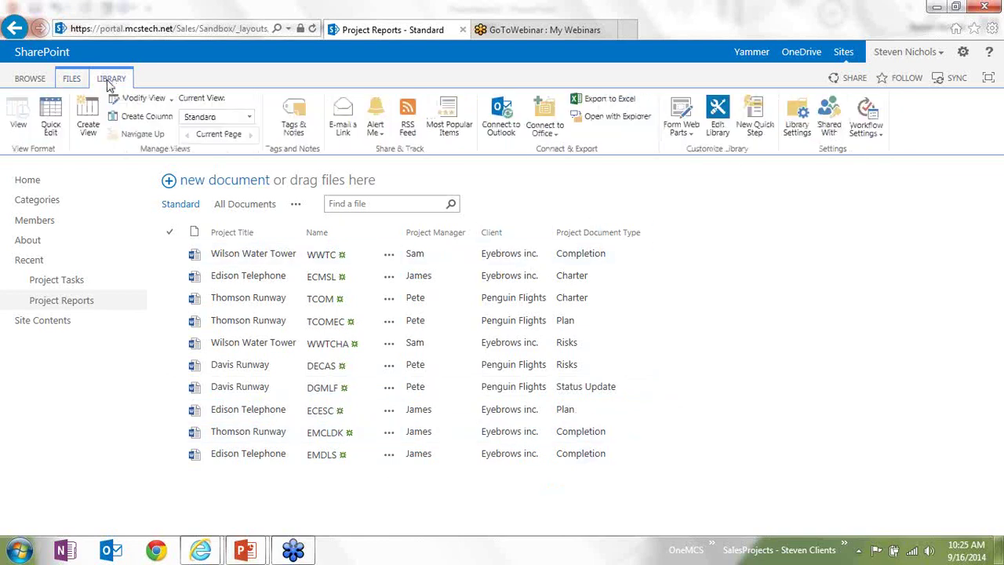
click(800, 114)
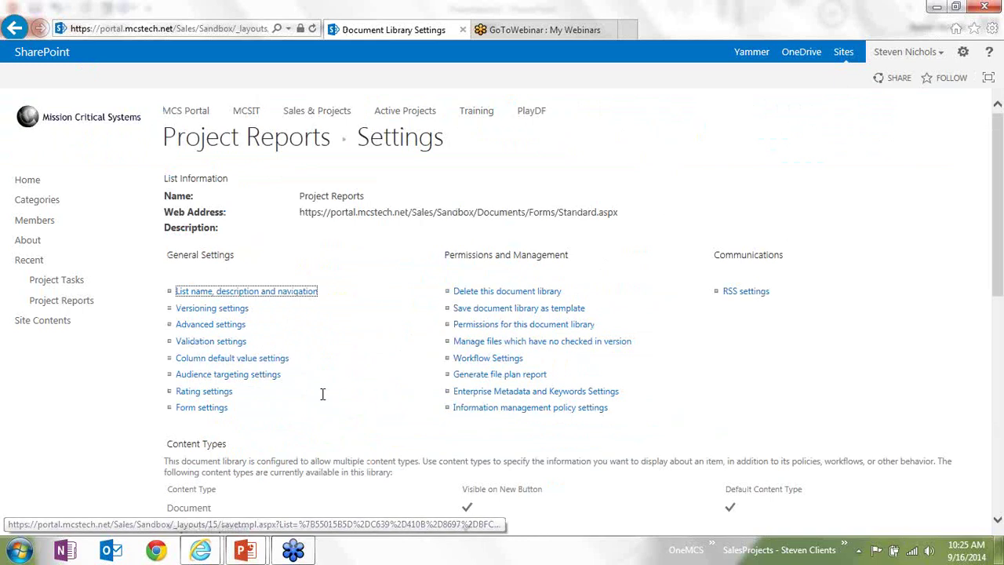
scroll(321, 394, down, 8)
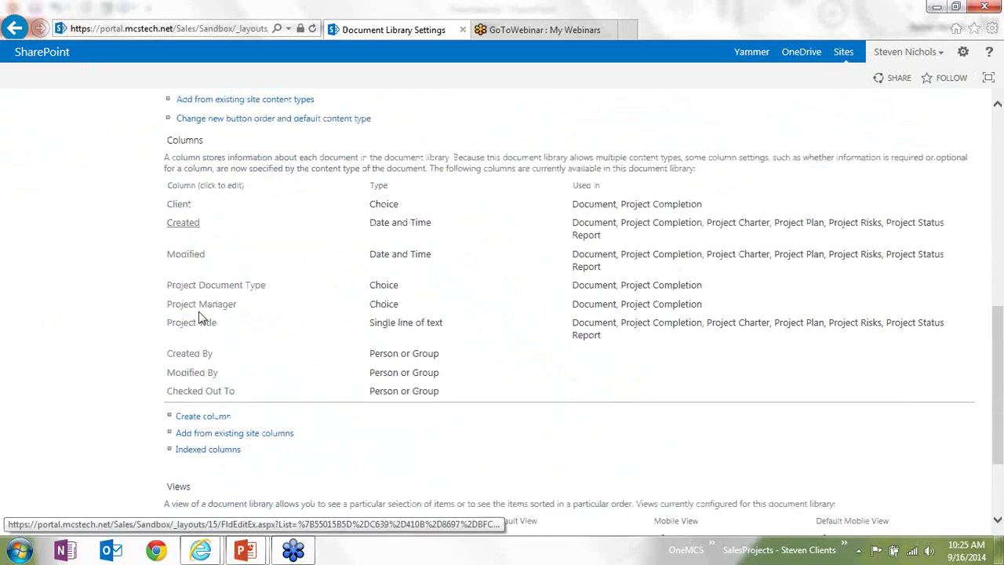
click(210, 422)
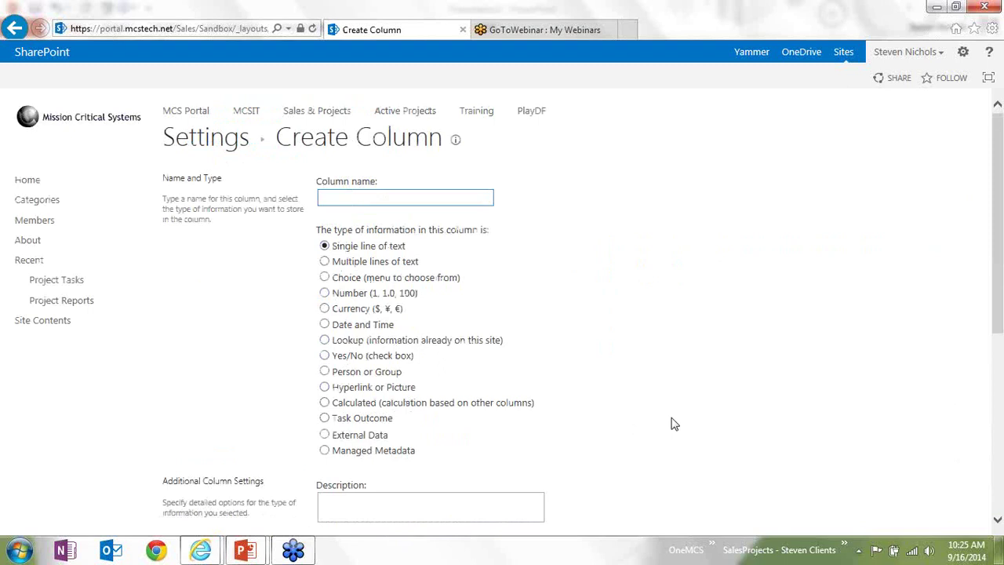
scroll(683, 448, down, 5)
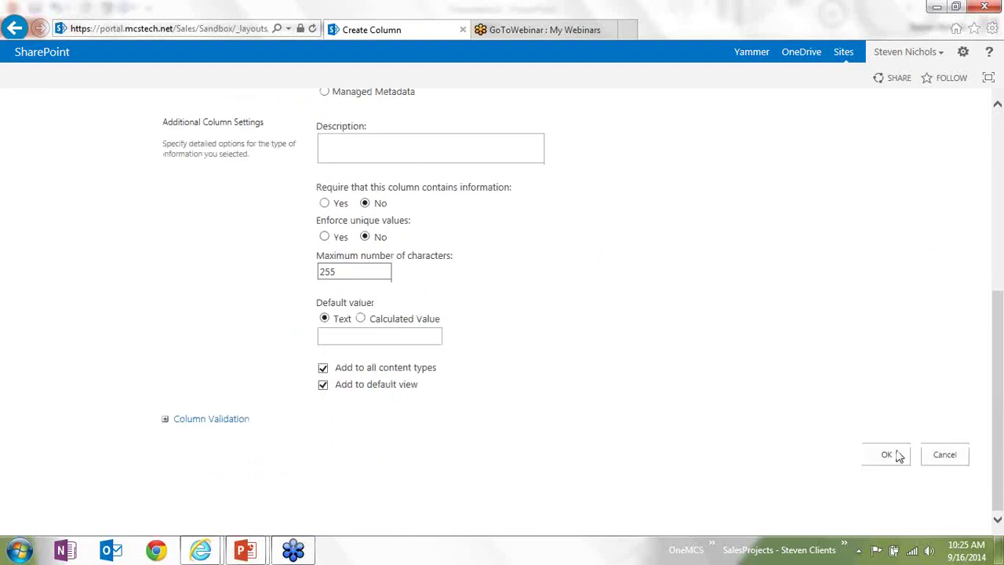
click(942, 455)
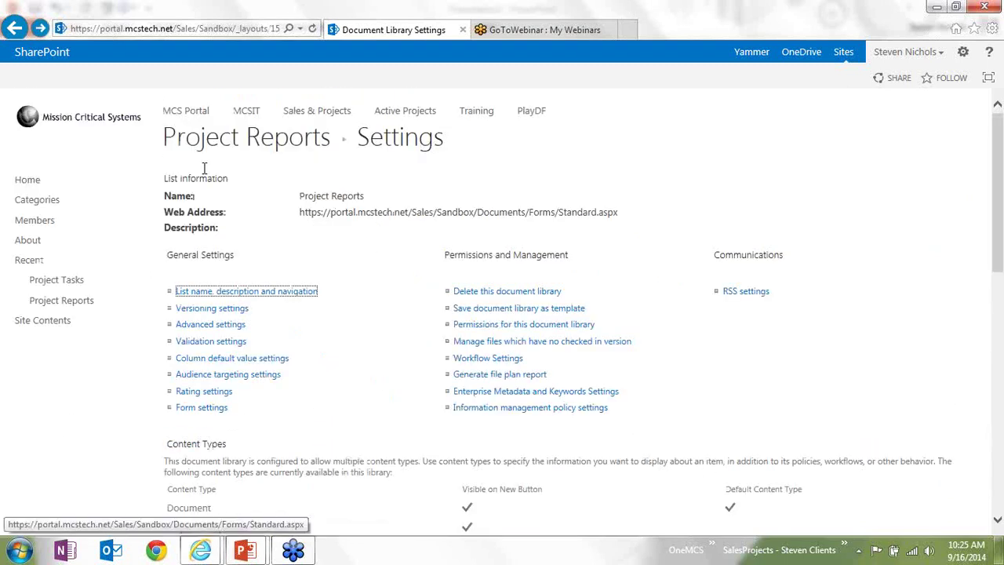
Return to the Project Reports library, cancel the file upload and create a new blank Word document from the library
click(224, 139)
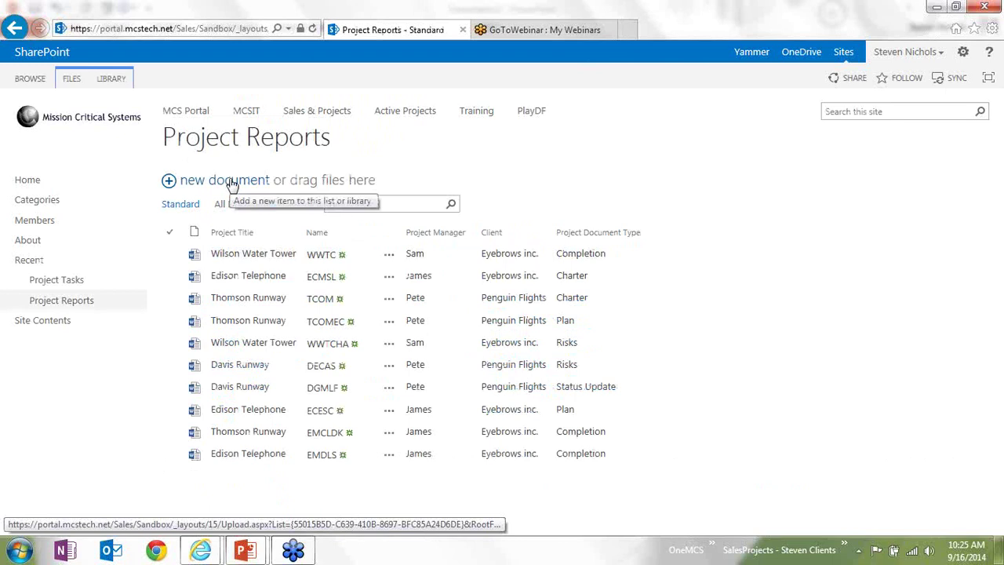
click(233, 183)
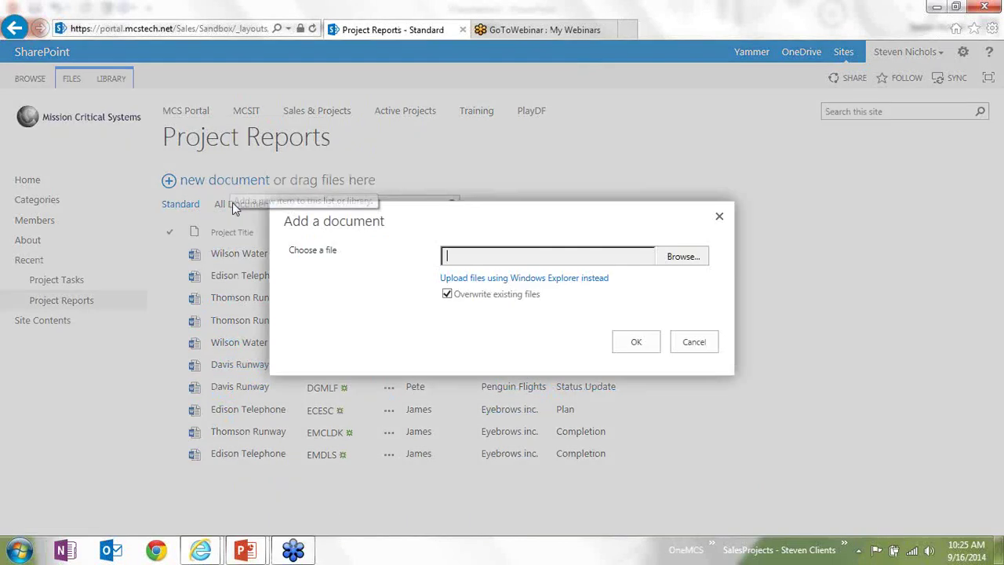
click(676, 342)
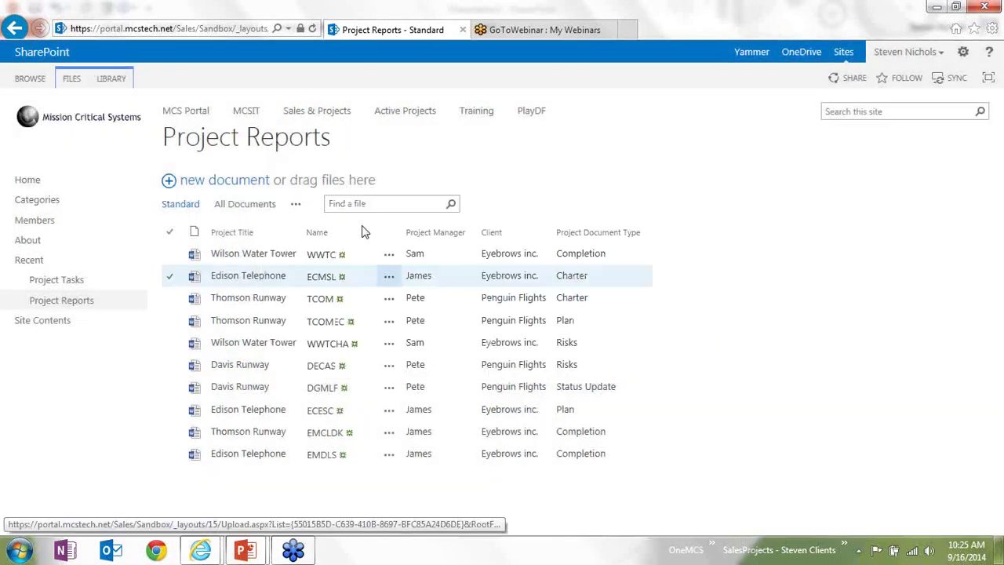
click(71, 79)
click(41, 116)
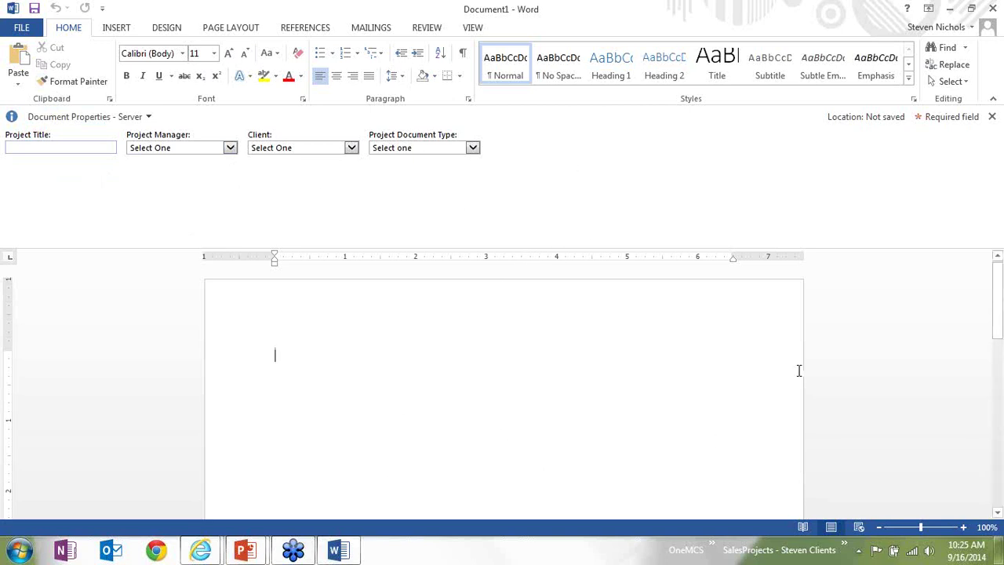
Write "Project Title :" as the first line of the document and format it as Heading 1
text(Project Title)
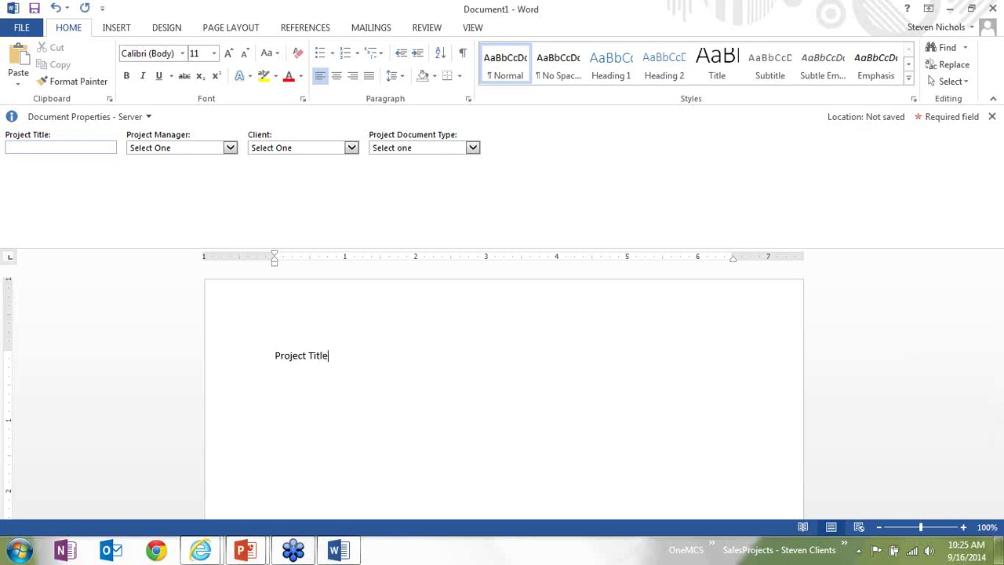
click(604, 74)
click(448, 439)
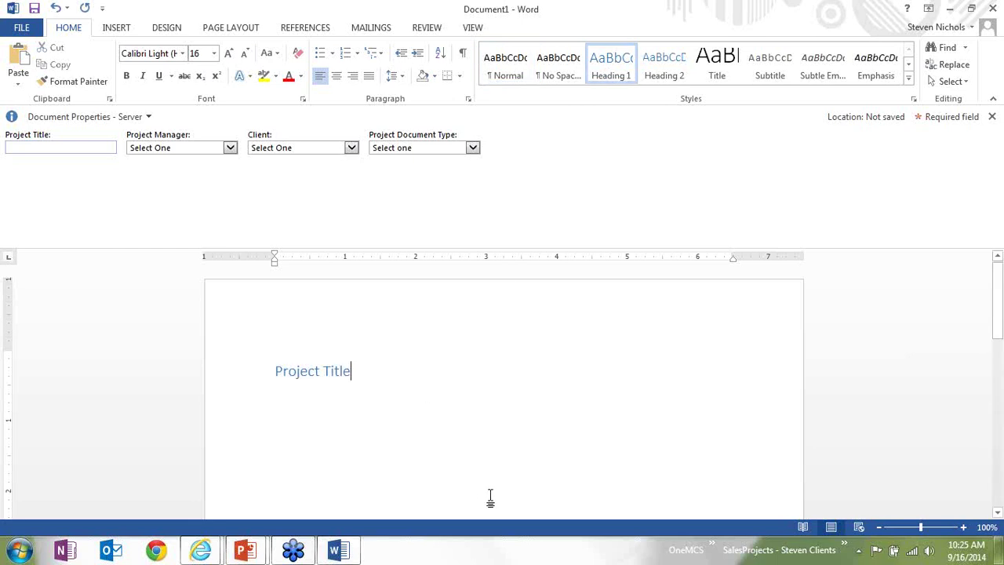
text(:)
key(Return)
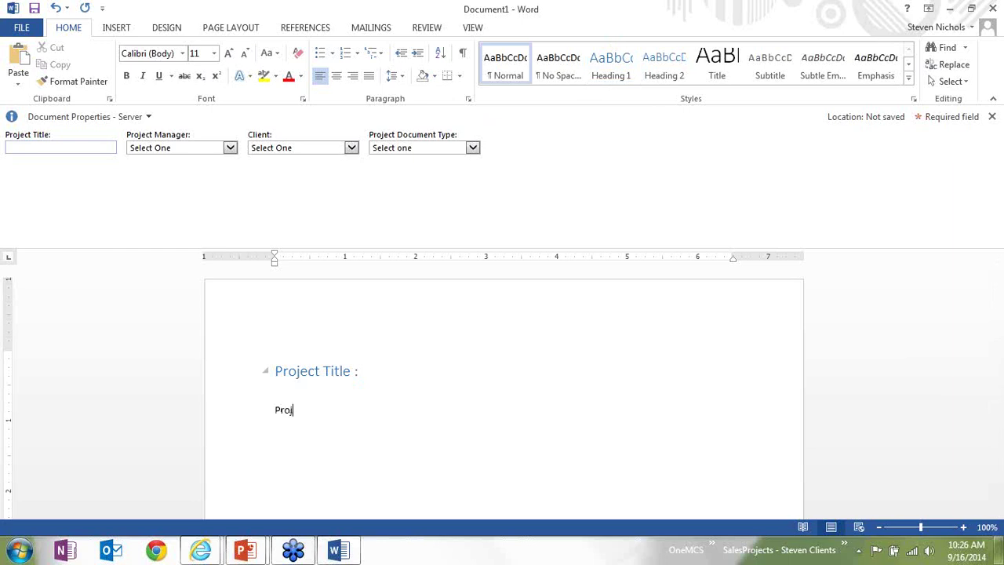
Add the label "Project Manager:" on the line below the Project Title heading
text(Project MAnag)
key(BackSpace)
key(BackSpace)
key(BackSpace)
text(Manager:)
Insert the linked Title document property after "Project Title :" in the heading
click(403, 368)
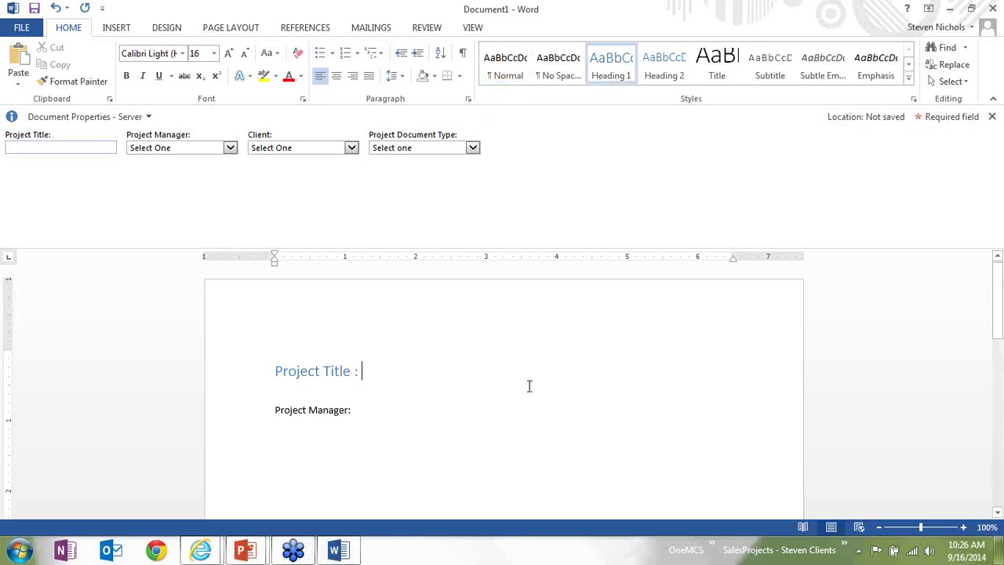
scroll(565, 447, down, 2)
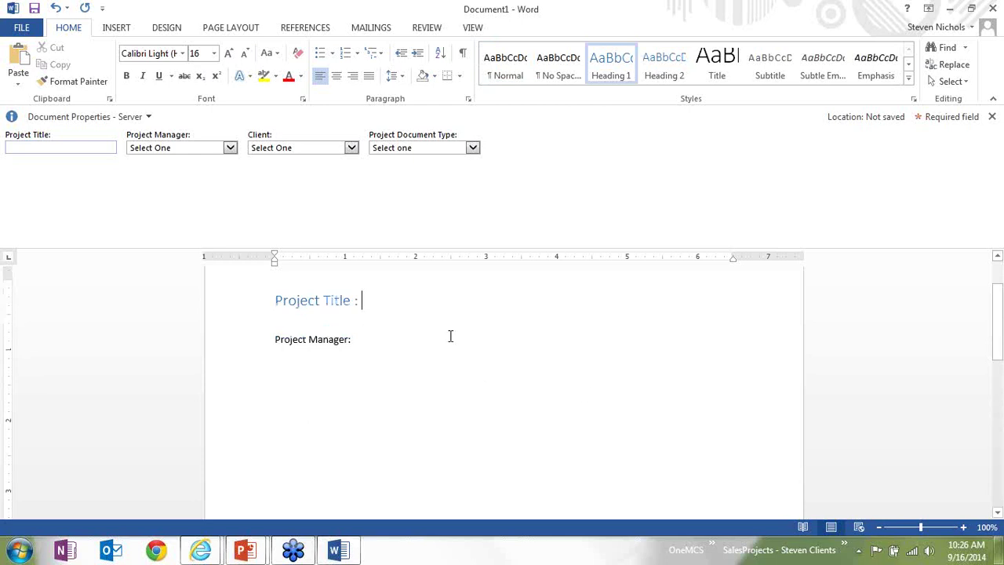
scroll(540, 399, up, 2)
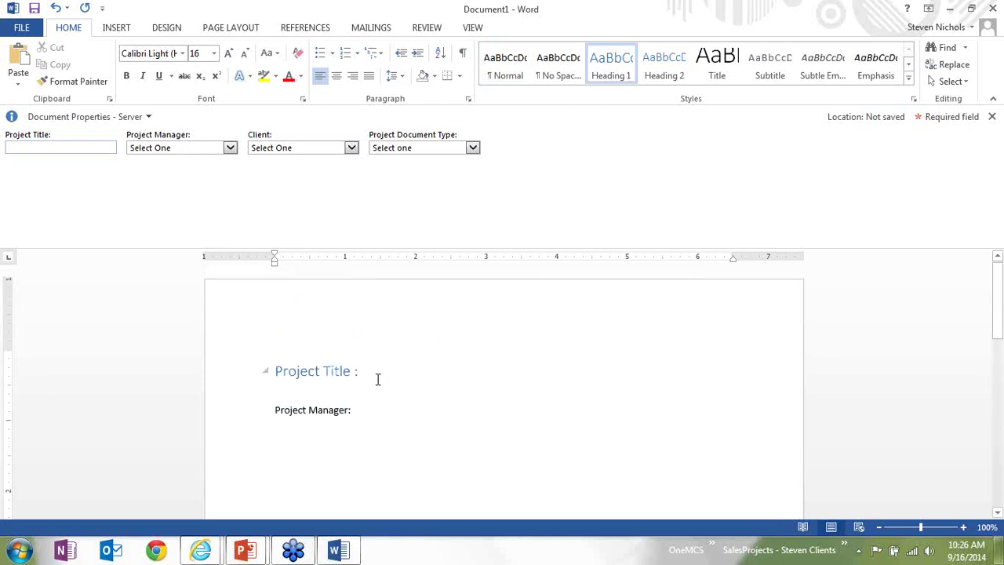
click(119, 30)
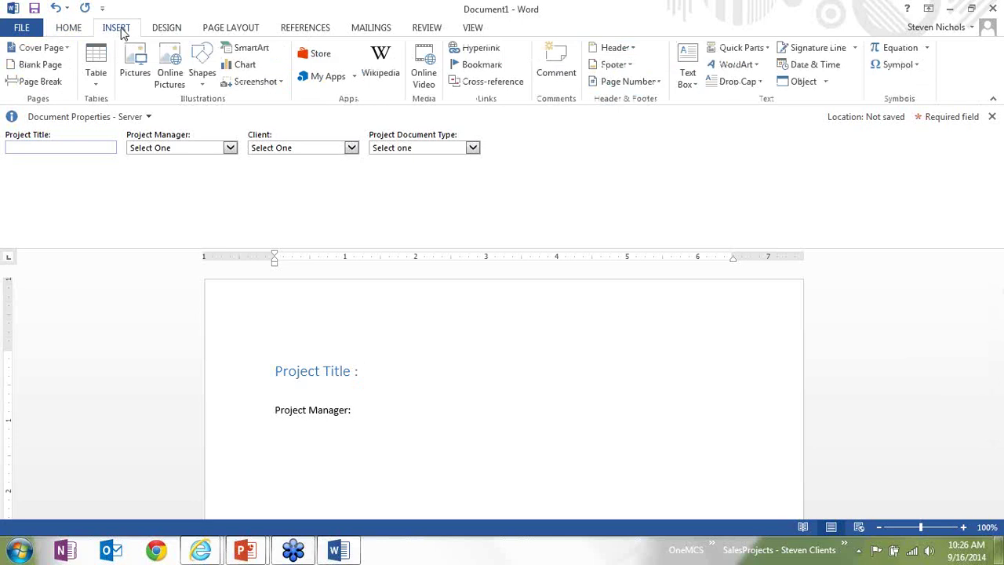
click(746, 49)
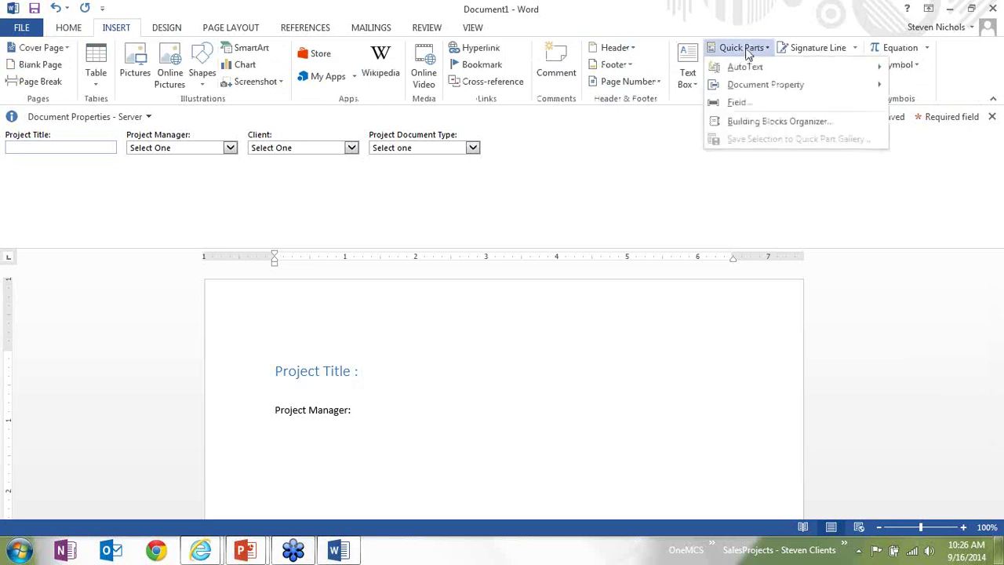
mouse_move(752, 86)
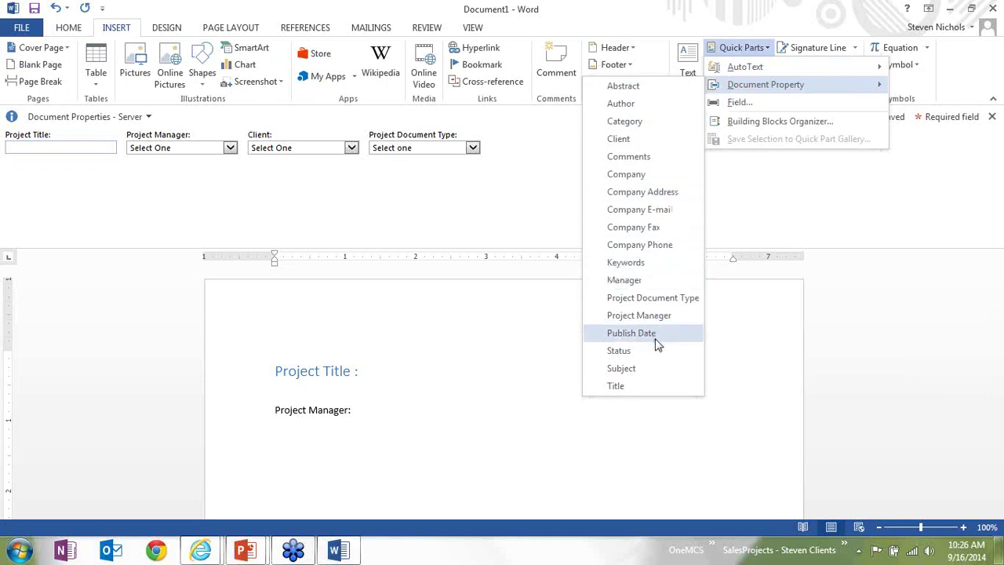
click(637, 387)
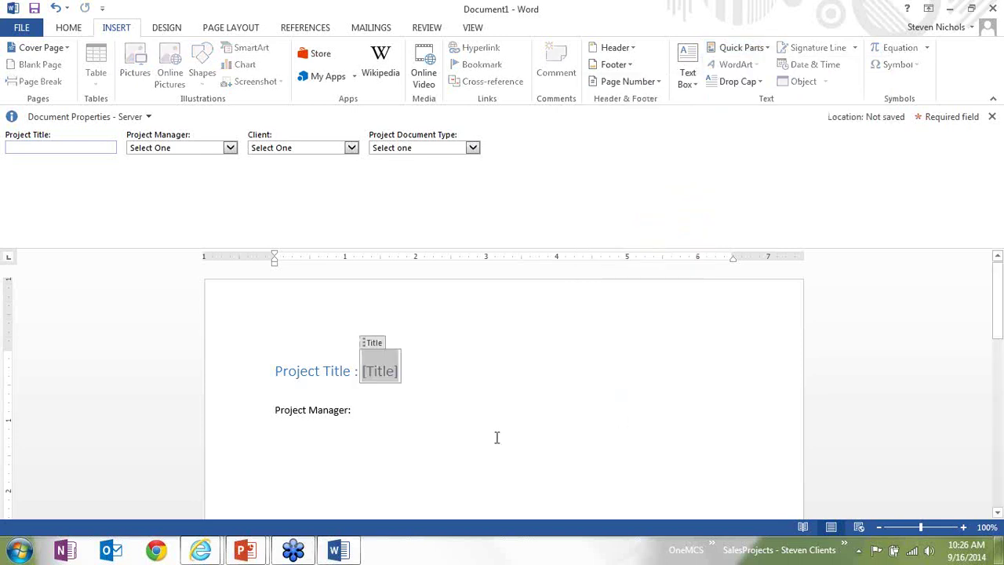
Insert the linked Project Manager document property after the "Project Manager:" label
click(413, 415)
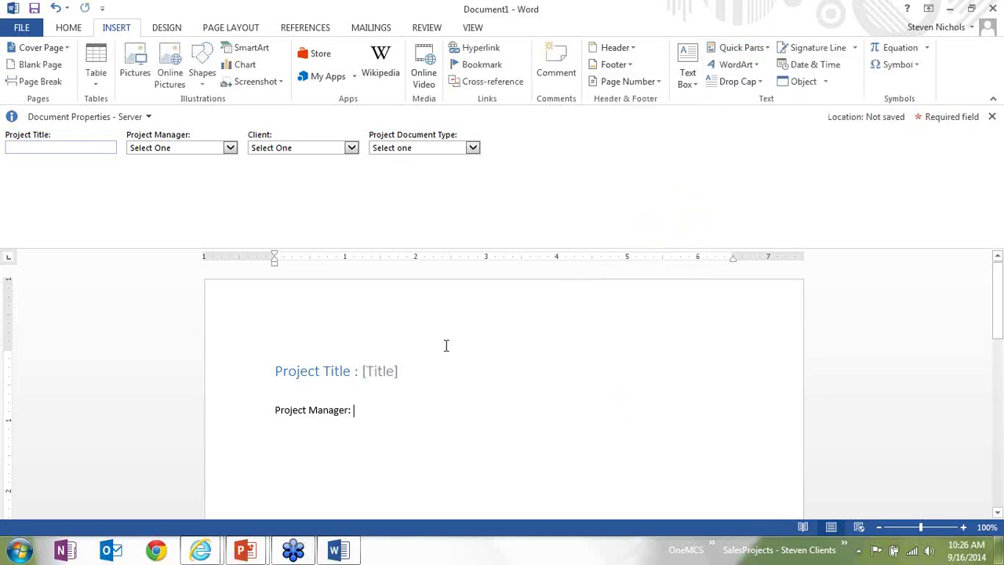
click(741, 49)
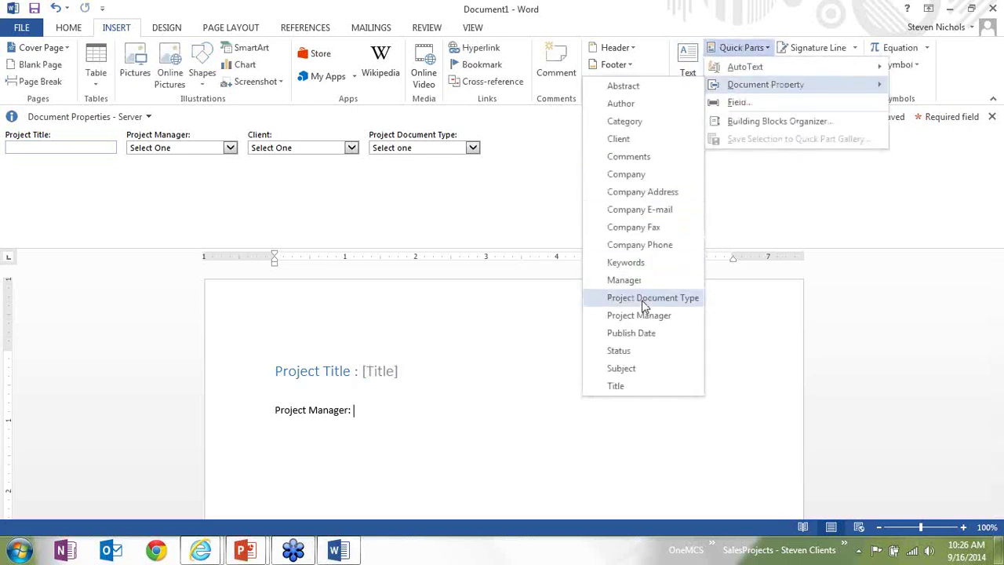
click(646, 317)
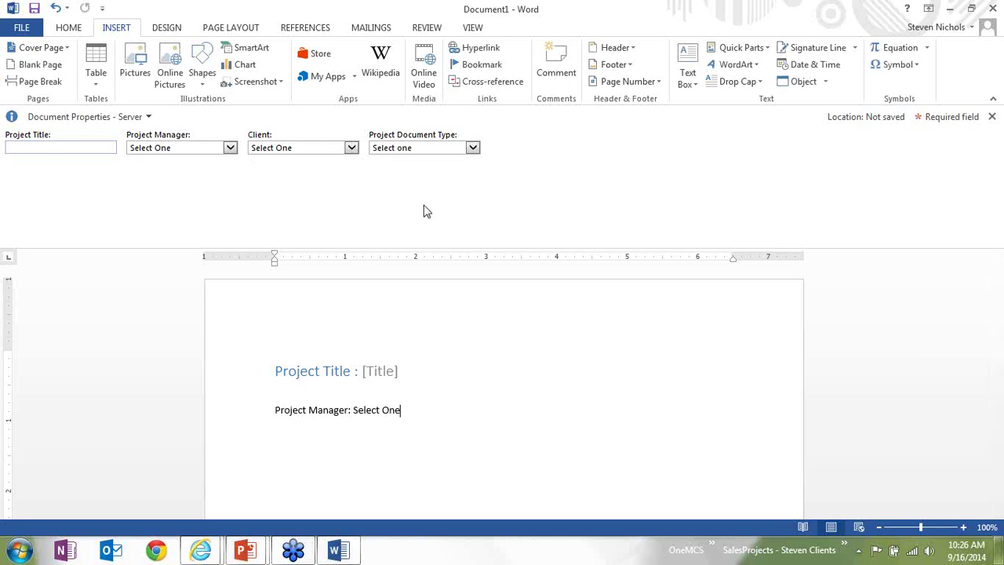
Review the available document properties and the choices offered by the Project Manager field in the document without picking one
click(732, 51)
mouse_move(737, 88)
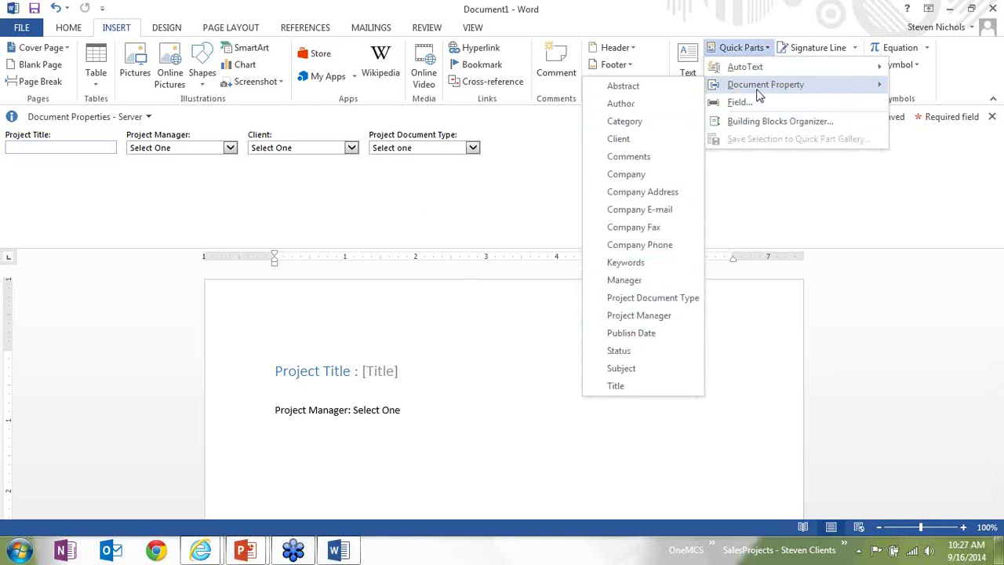
click(393, 412)
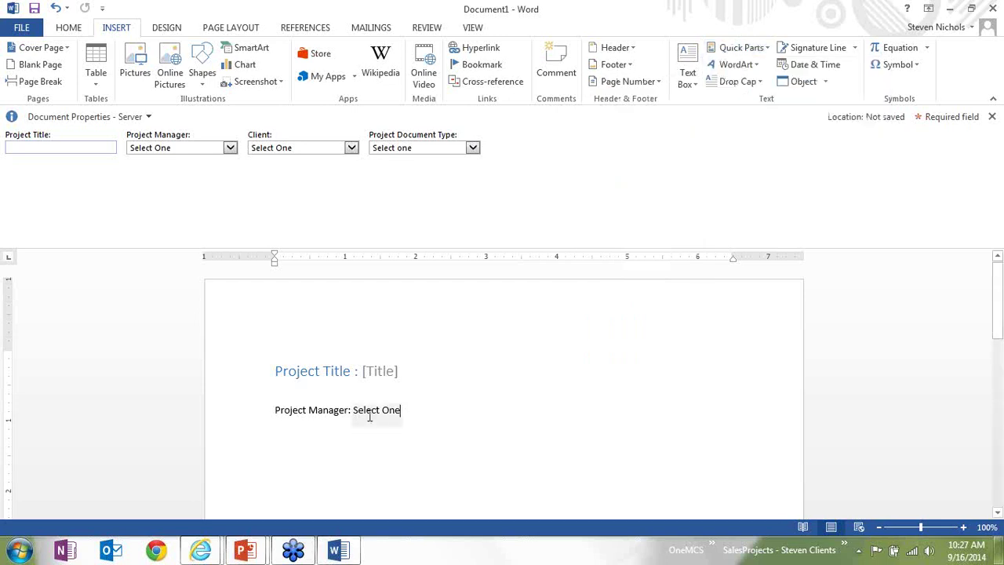
click(390, 409)
click(407, 414)
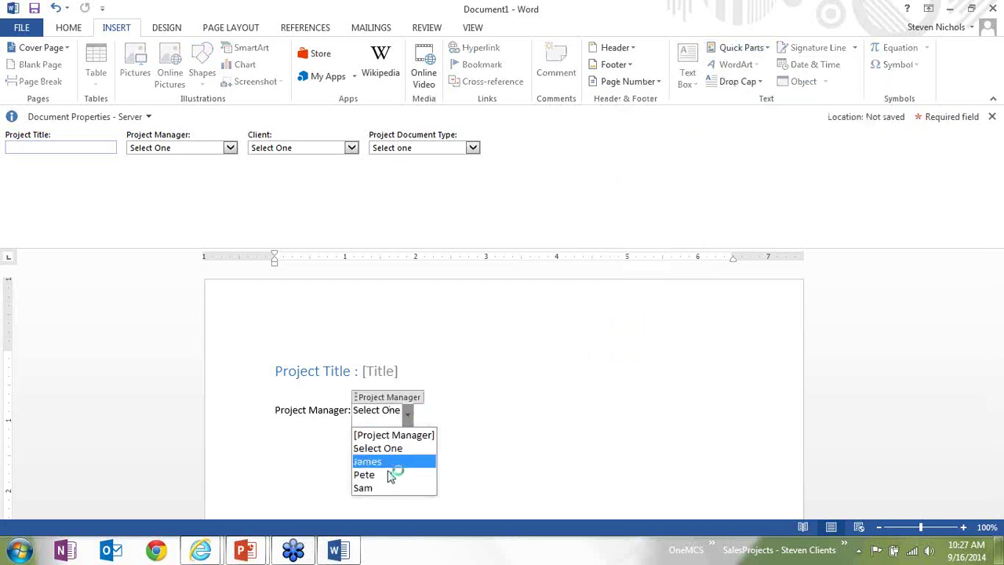
click(480, 447)
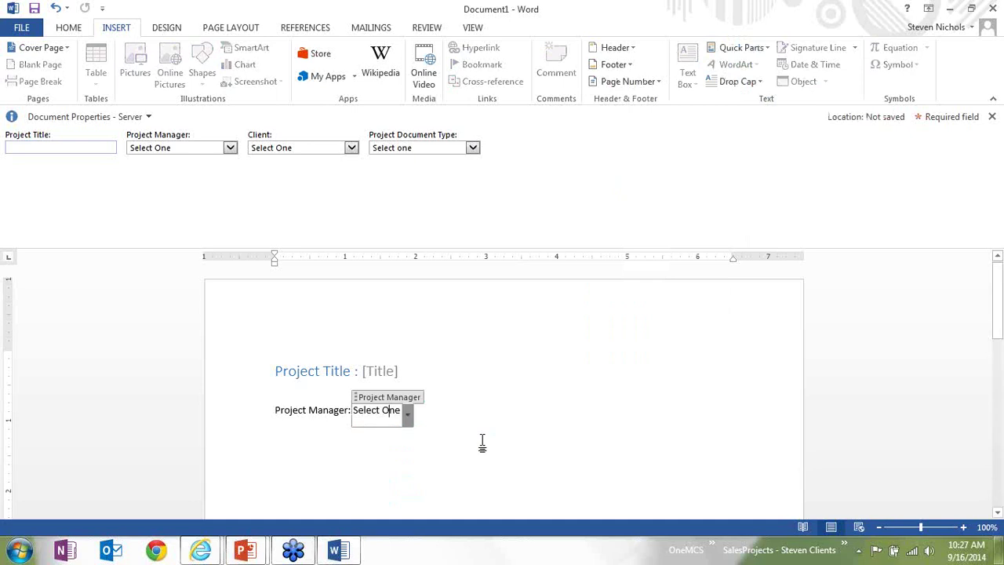
click(408, 414)
click(510, 404)
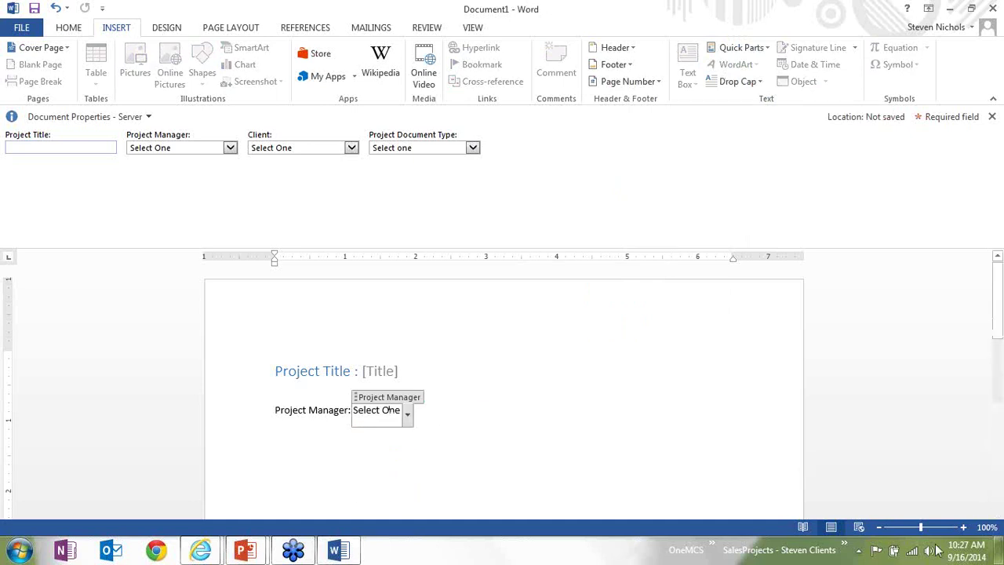
key(Up)
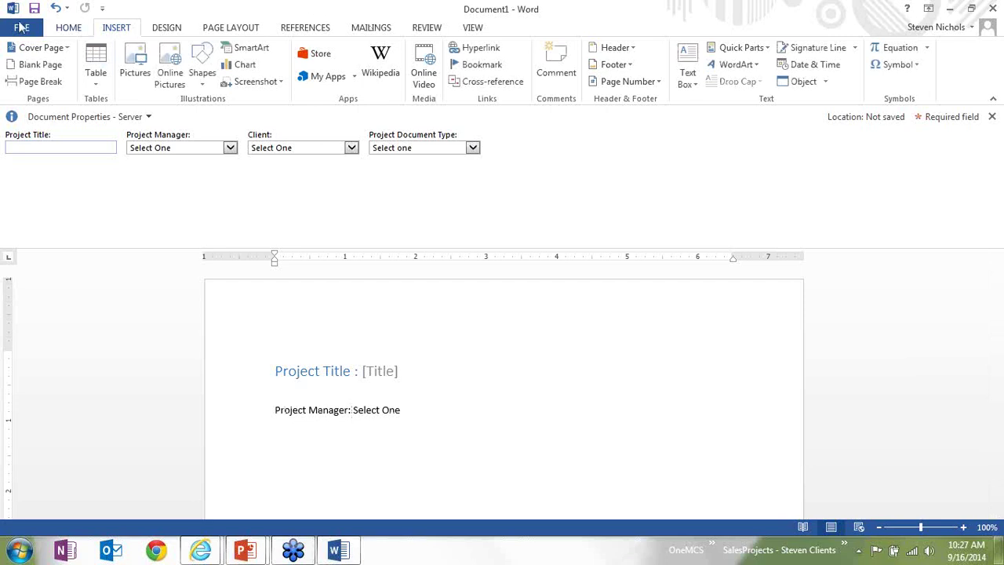
Save the document to the Desktop as a Word Document named afcece and close it
click(21, 28)
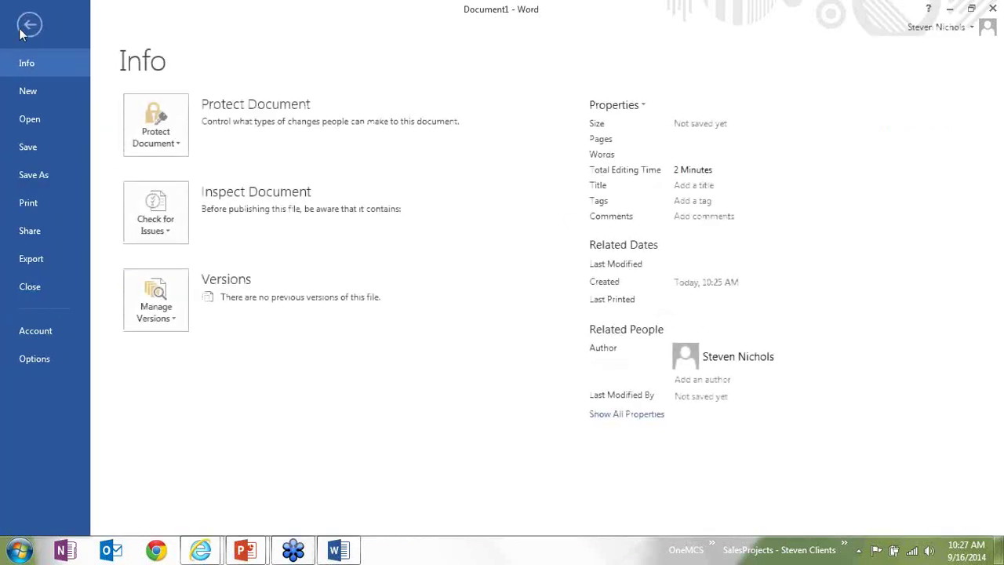
click(40, 173)
click(186, 202)
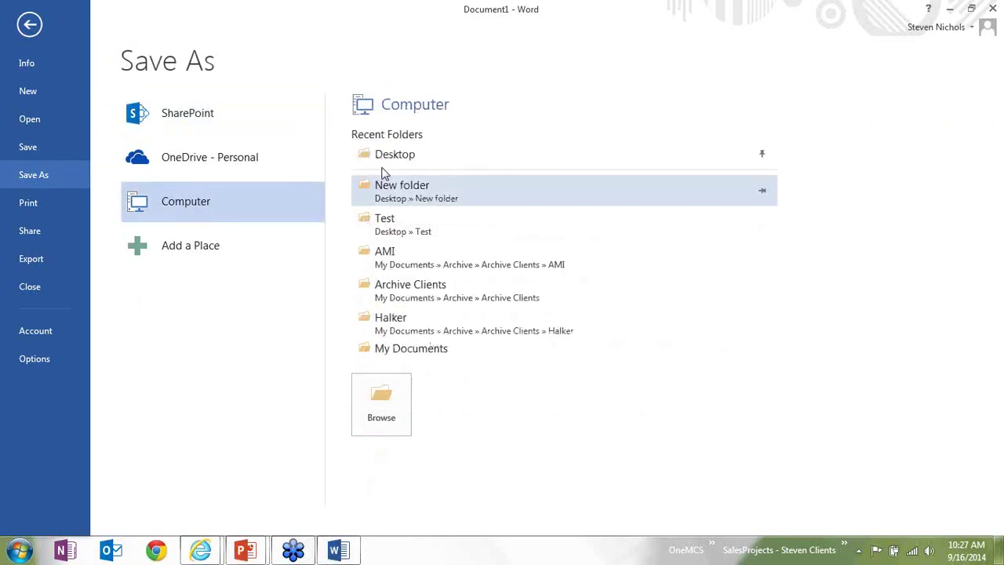
click(395, 153)
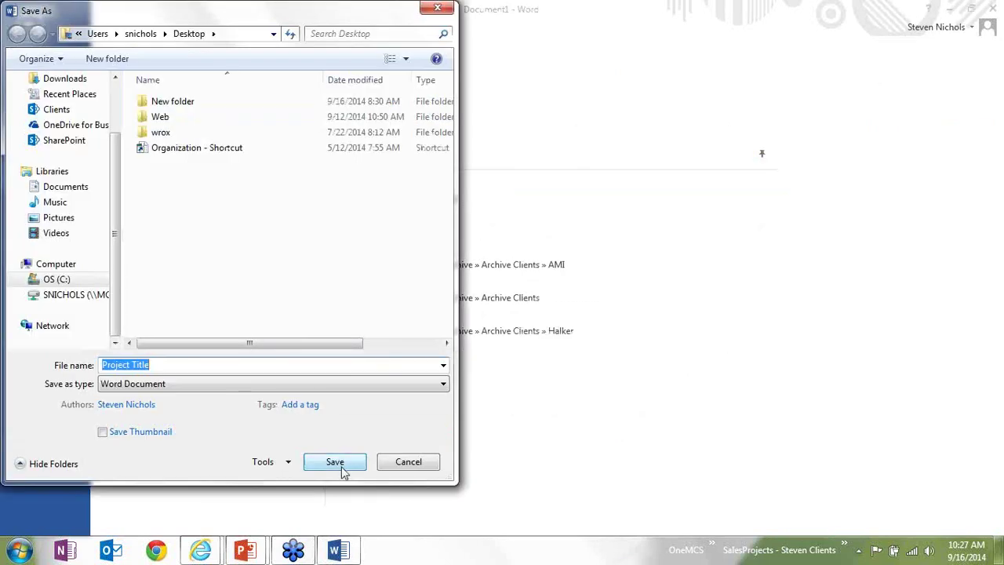
text(afcece)
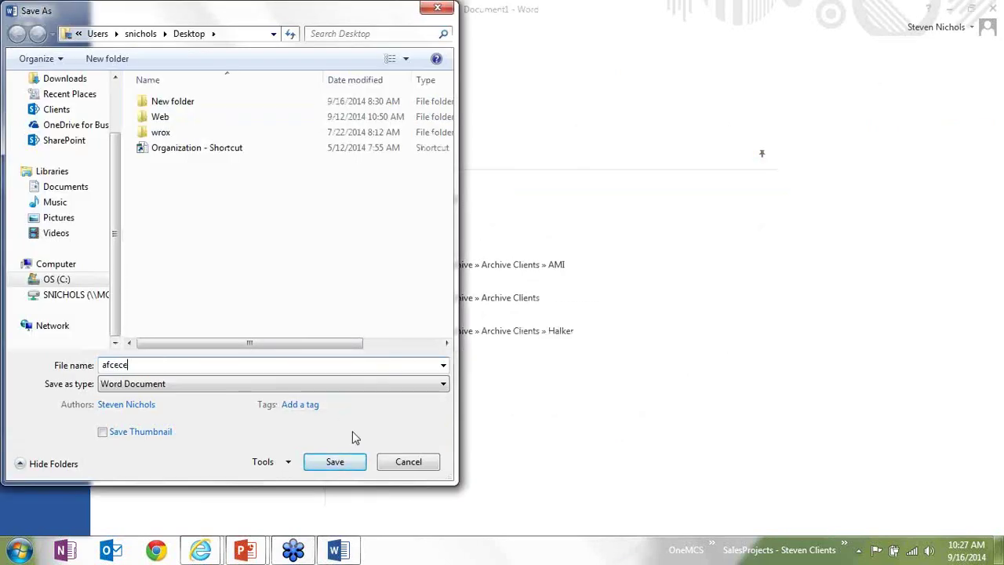
click(334, 461)
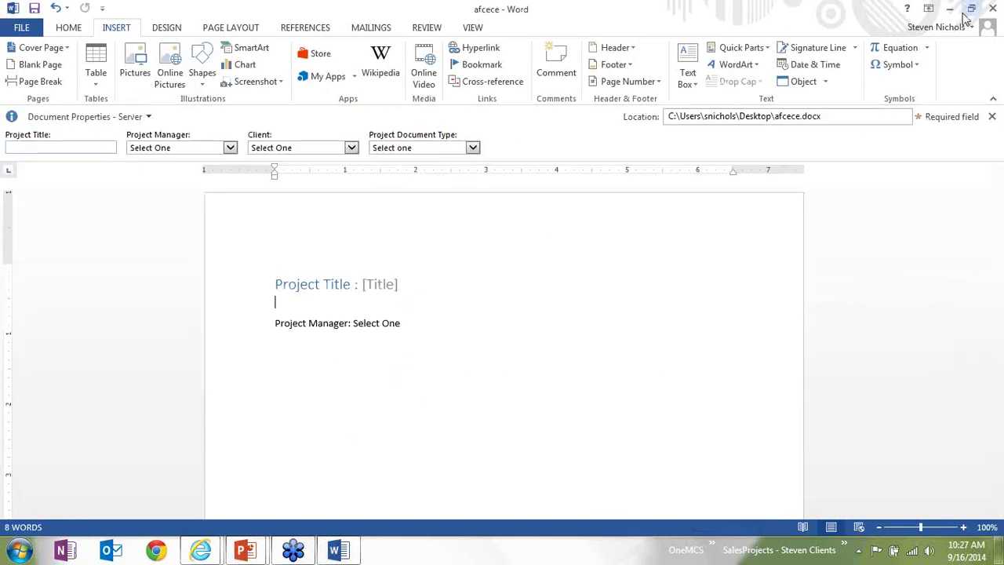
click(992, 8)
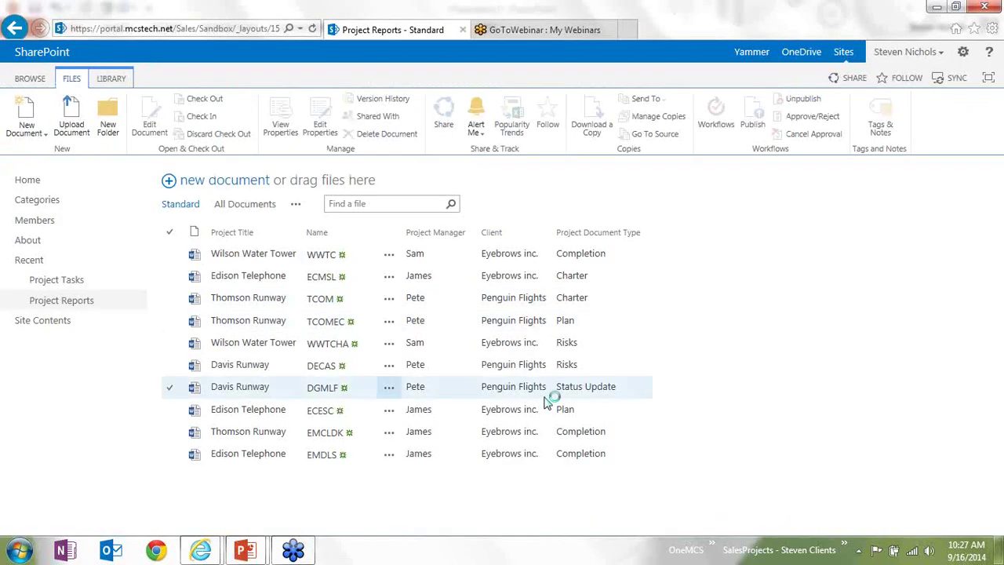